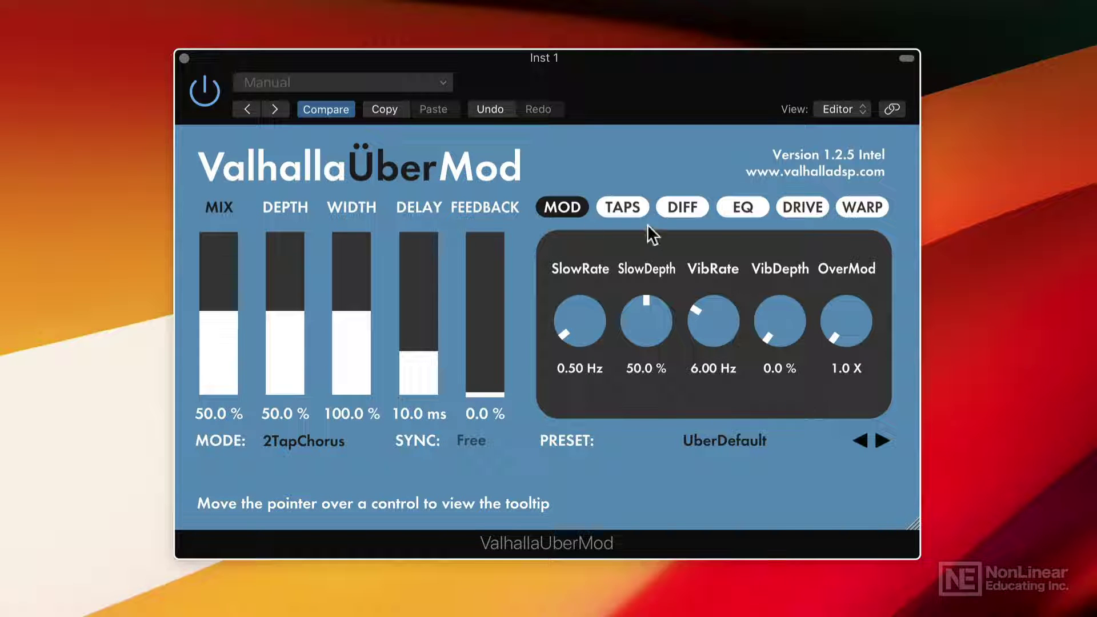
- Look through the TAPS, DIFF, EQ, DRIVE and WARP control pages and return to the MOD page
{"action": "left_click", "coordinate": [624, 208]}
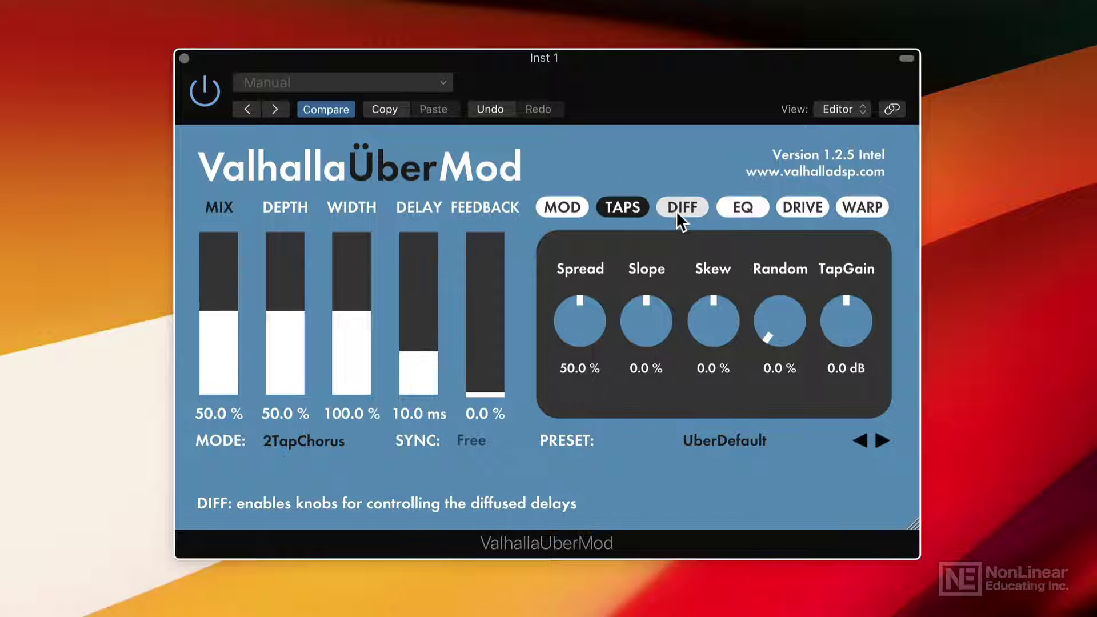
{"action": "left_click", "coordinate": [681, 208]}
{"action": "left_click", "coordinate": [741, 209]}
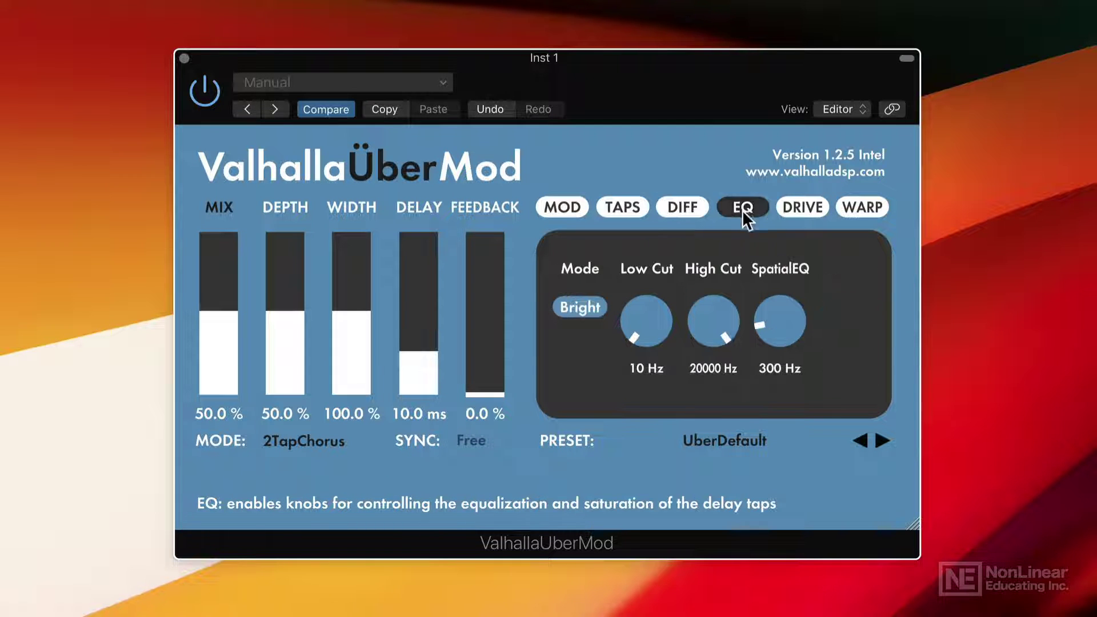
{"action": "left_click", "coordinate": [808, 207]}
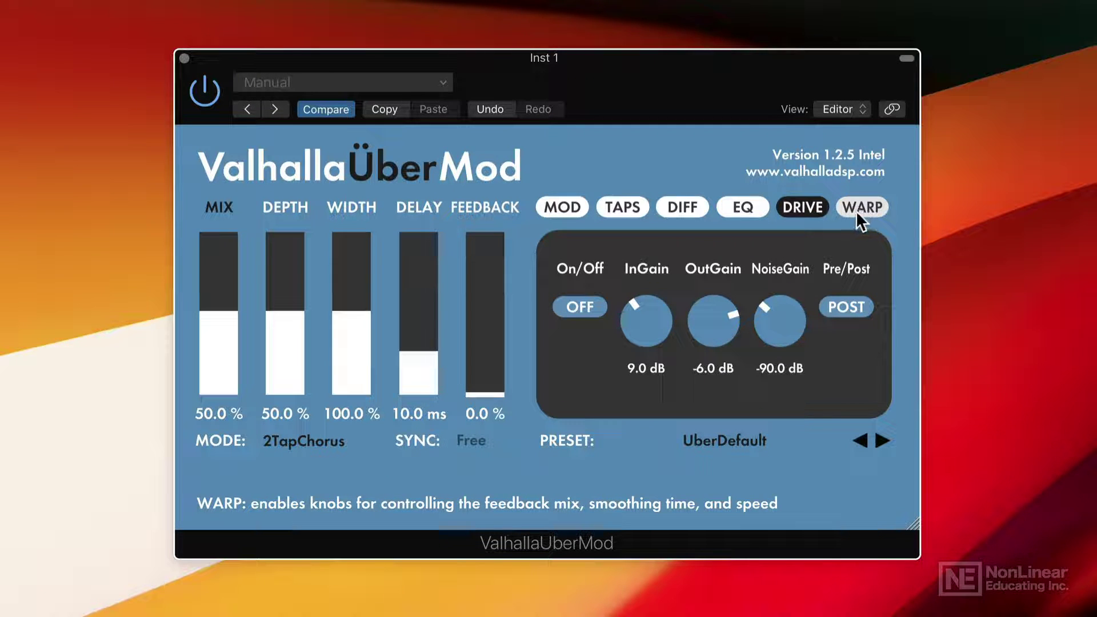
{"action": "left_click", "coordinate": [855, 212]}
{"action": "left_click", "coordinate": [565, 215]}
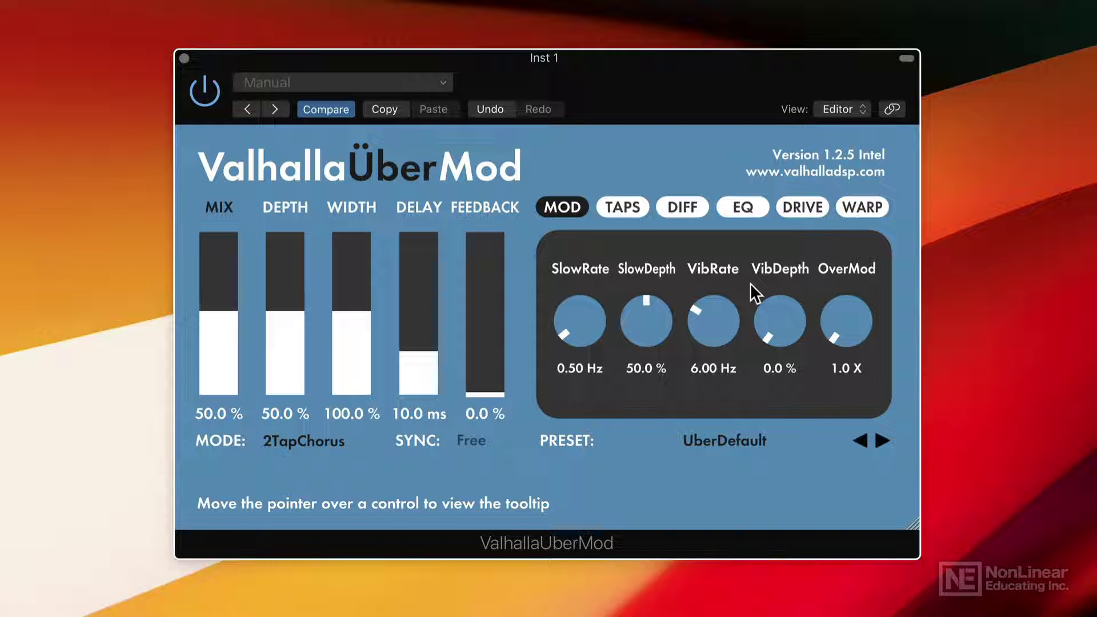
- Raise Mix to 100% and lower the SlowDepth modulation to 0%
{"action": "left_click_drag", "start_coordinate": [225, 328], "coordinate": [221, 217]}
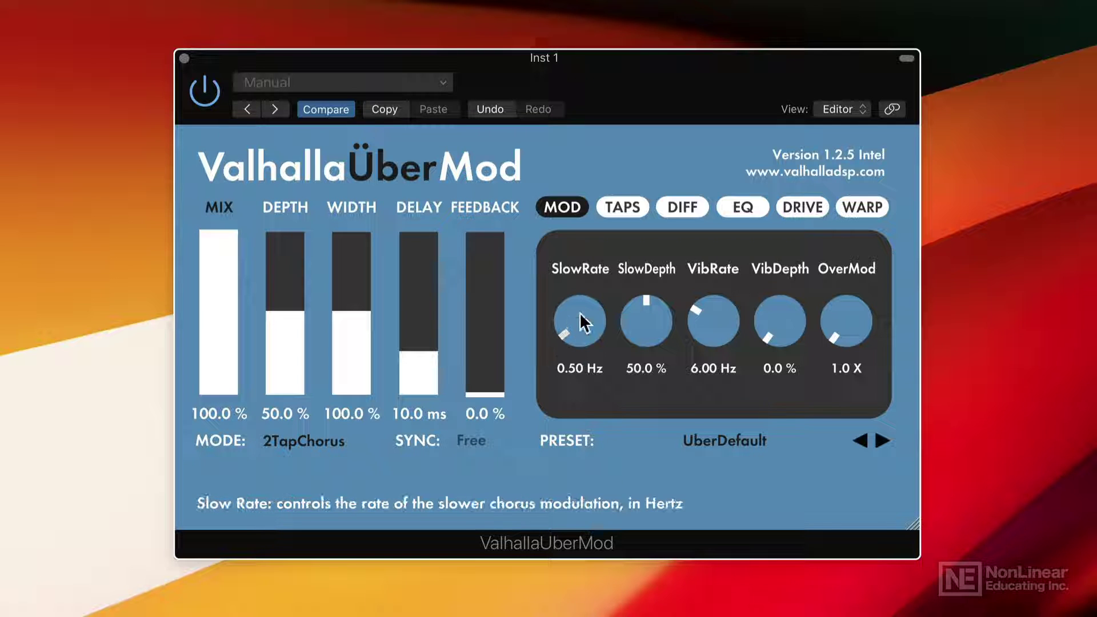
{"action": "left_click_drag", "start_coordinate": [646, 315], "coordinate": [656, 458]}
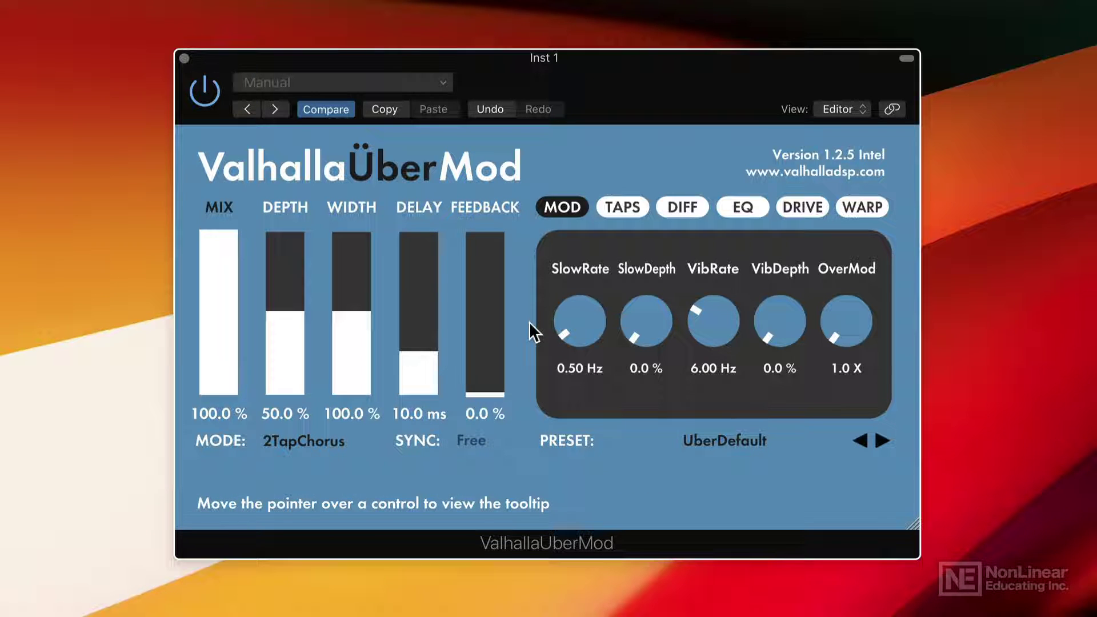
- Set the slow modulation to a SlowRate of about 1.13 Hz and a SlowDepth of 100%
{"action": "left_click_drag", "start_coordinate": [568, 326], "coordinate": [583, 317]}
{"action": "left_click_drag", "start_coordinate": [649, 321], "coordinate": [656, 224]}
{"action": "left_click_drag", "start_coordinate": [643, 342], "coordinate": [643, 256]}
{"action": "left_click_drag", "start_coordinate": [643, 308], "coordinate": [650, 262]}
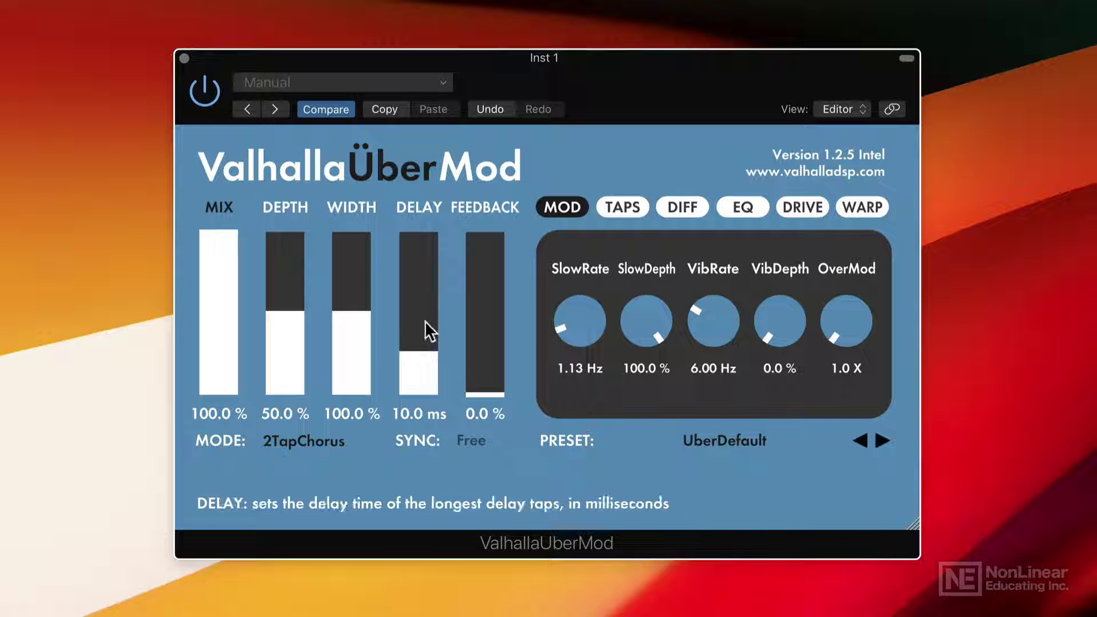
- Raise SlowRate to about 8.20 Hz, sweep VibRate to its maximum and bring it down to about 6.58 Hz
{"action": "left_click_drag", "start_coordinate": [589, 341], "coordinate": [574, 361]}
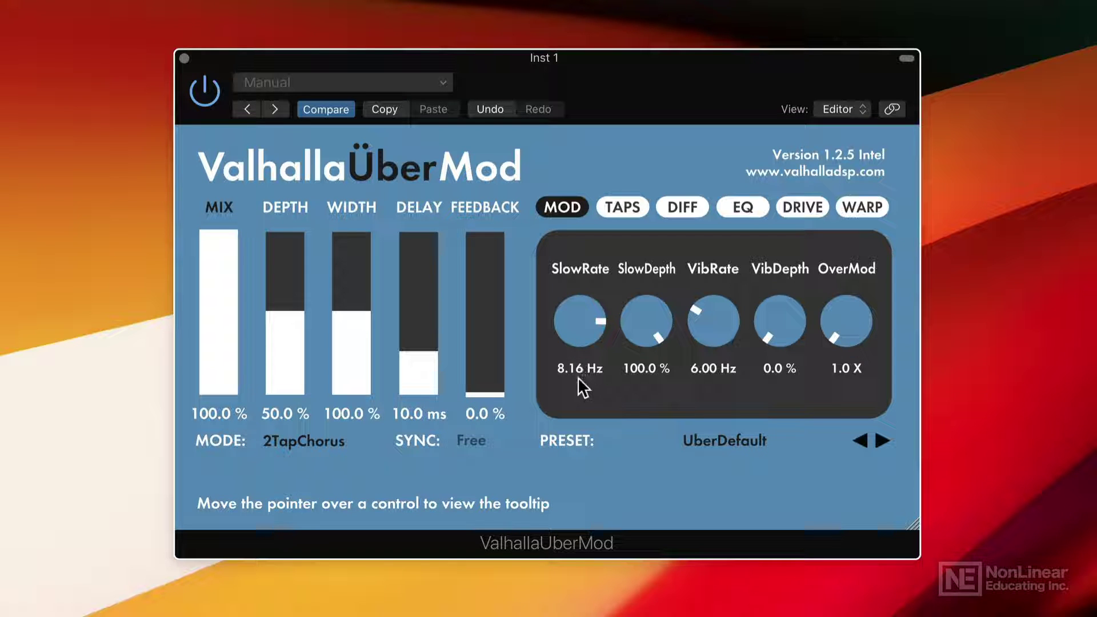
{"action": "left_click_drag", "start_coordinate": [575, 318], "coordinate": [588, 345]}
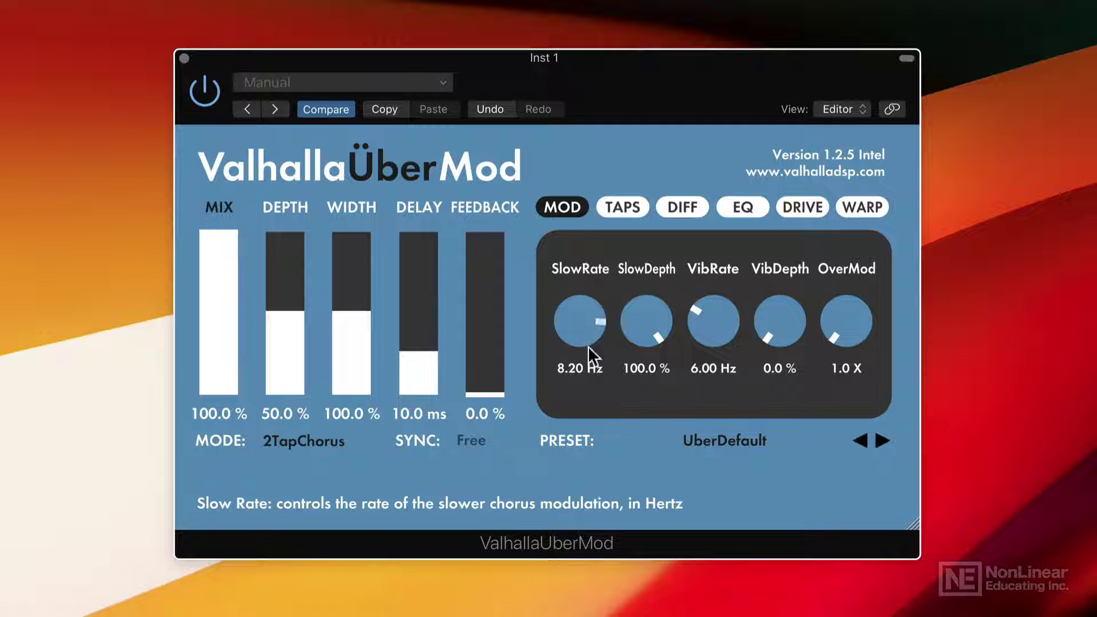
{"action": "left_click_drag", "start_coordinate": [711, 334], "coordinate": [698, 258]}
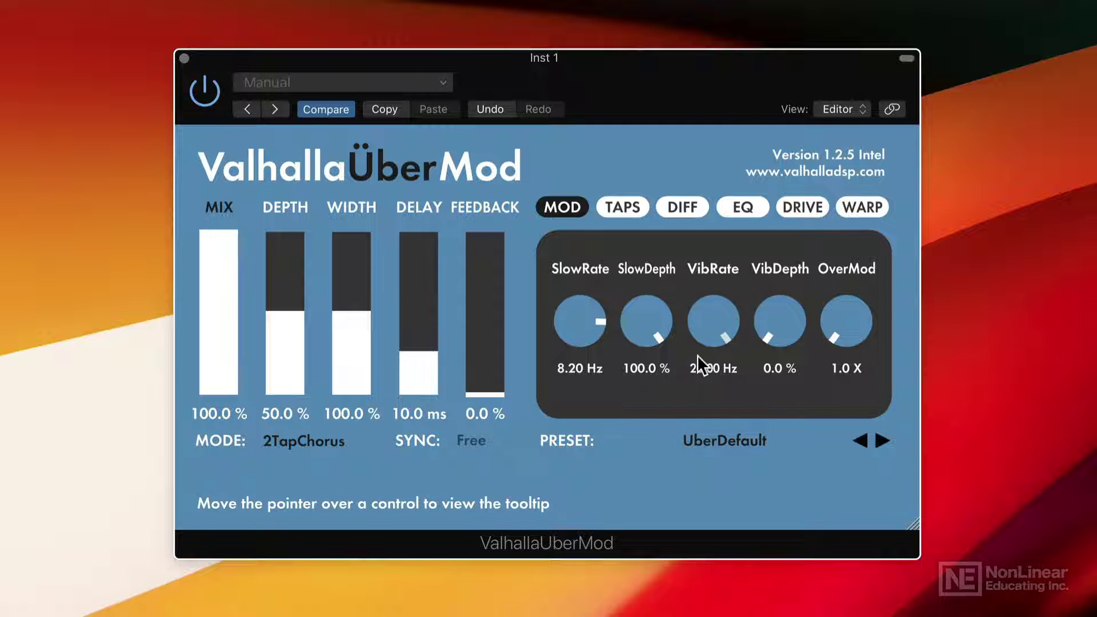
{"action": "left_click_drag", "start_coordinate": [712, 312], "coordinate": [718, 448]}
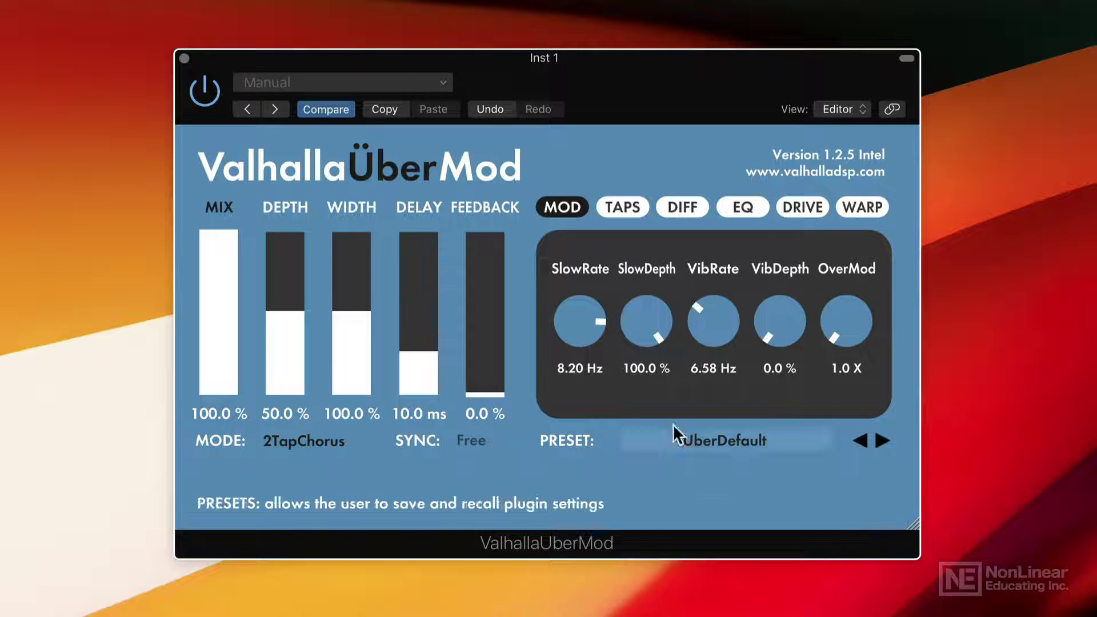
- Minimize SlowRate to 0.01 Hz and SlowDepth to 0%, with VibRate at about 8.43 Hz and VibDepth at about 73.2%
{"action": "left_click_drag", "start_coordinate": [568, 311], "coordinate": [707, 388]}
{"action": "left_click_drag", "start_coordinate": [646, 329], "coordinate": [783, 403]}
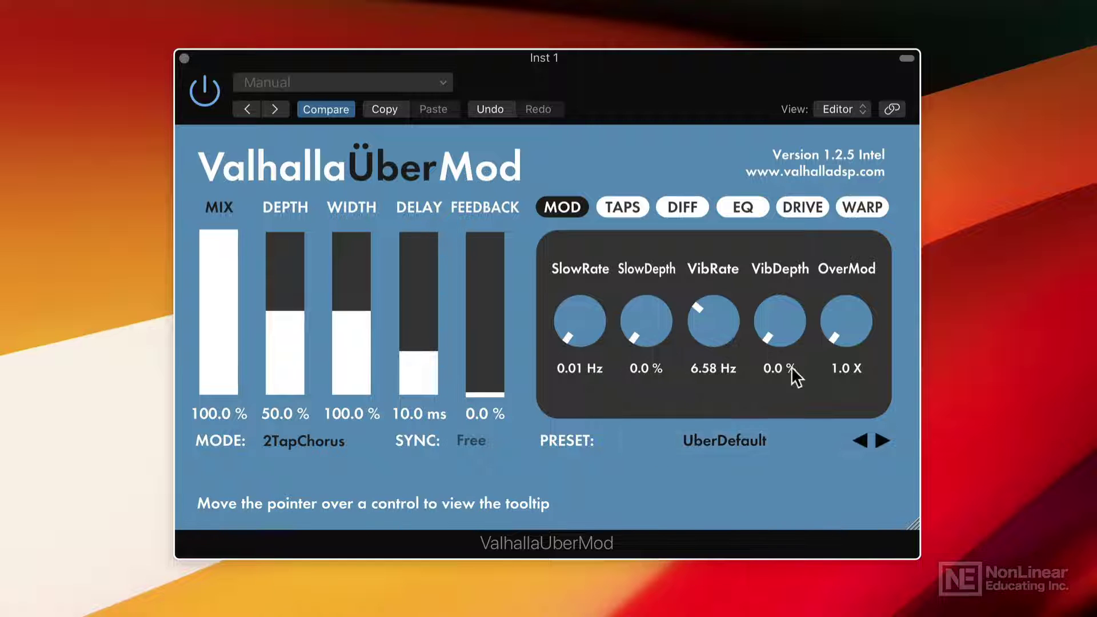
{"action": "left_click_drag", "start_coordinate": [733, 334], "coordinate": [783, 176]}
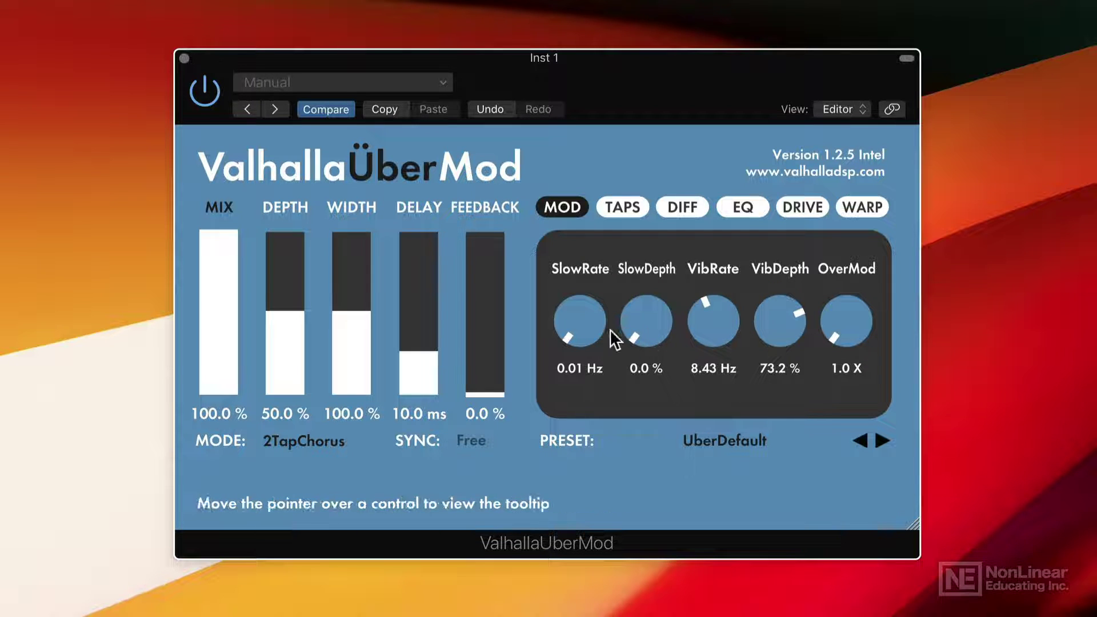
- Turn VibDepth down to 0% and VibRate to 0.05 Hz, with SlowDepth at 100% and SlowRate at about 2.56 Hz
{"action": "left_click_drag", "start_coordinate": [771, 323], "coordinate": [763, 533]}
{"action": "left_click_drag", "start_coordinate": [725, 313], "coordinate": [650, 228]}
{"action": "left_click_drag", "start_coordinate": [636, 343], "coordinate": [645, 303]}
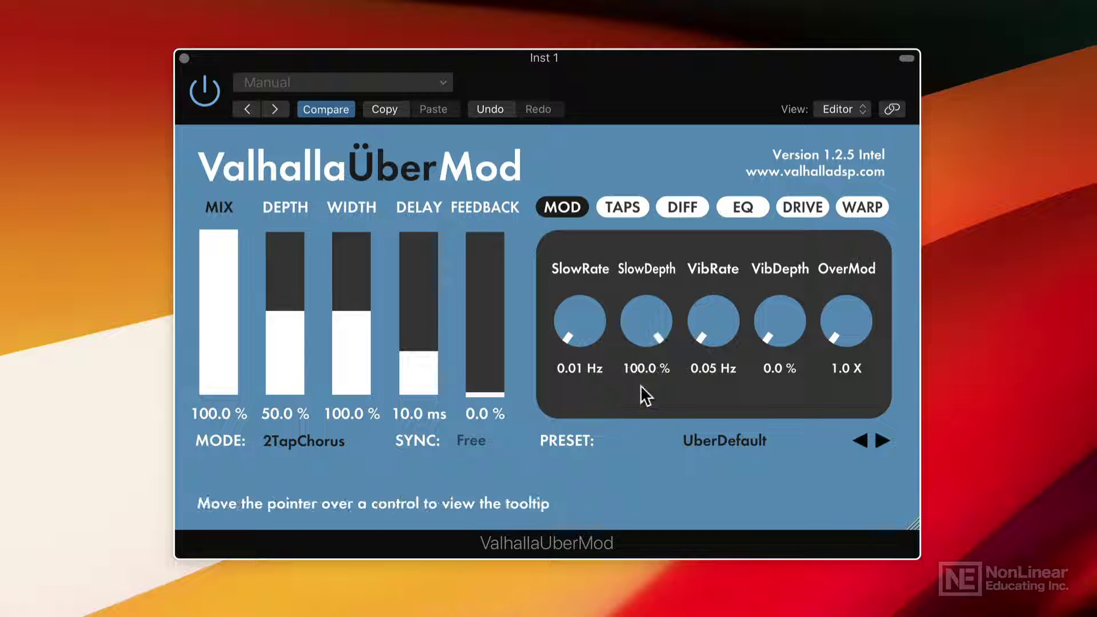
{"action": "left_click_drag", "start_coordinate": [575, 332], "coordinate": [586, 290]}
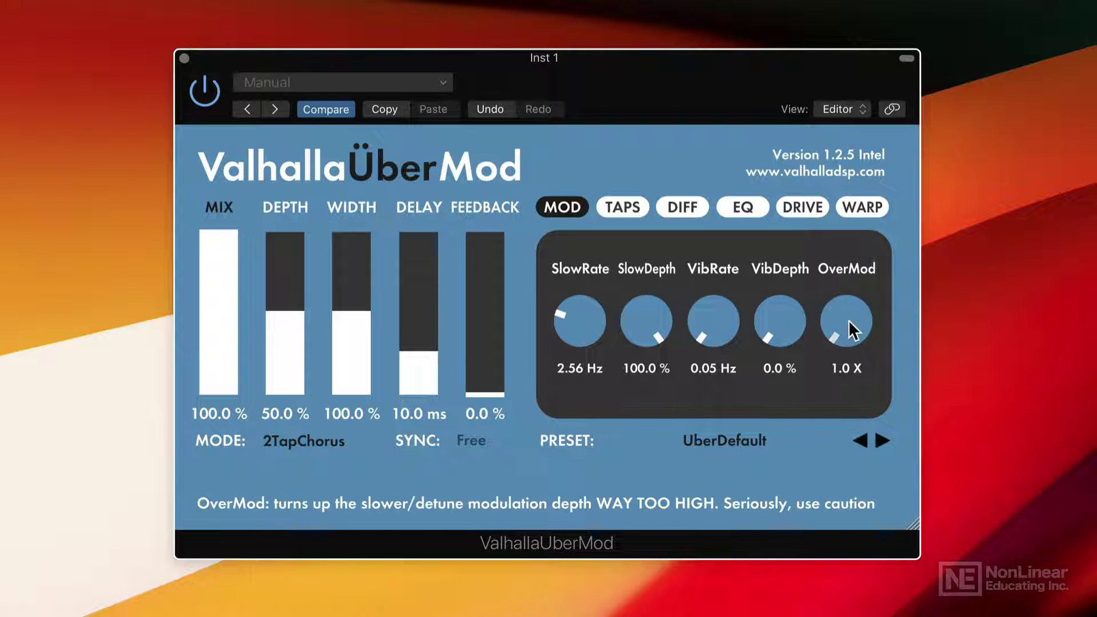
- Try raising OverMod to about 18.1X and 51.9X, and bring it back down to 1.0X
{"action": "left_click_drag", "start_coordinate": [848, 320], "coordinate": [848, 293]}
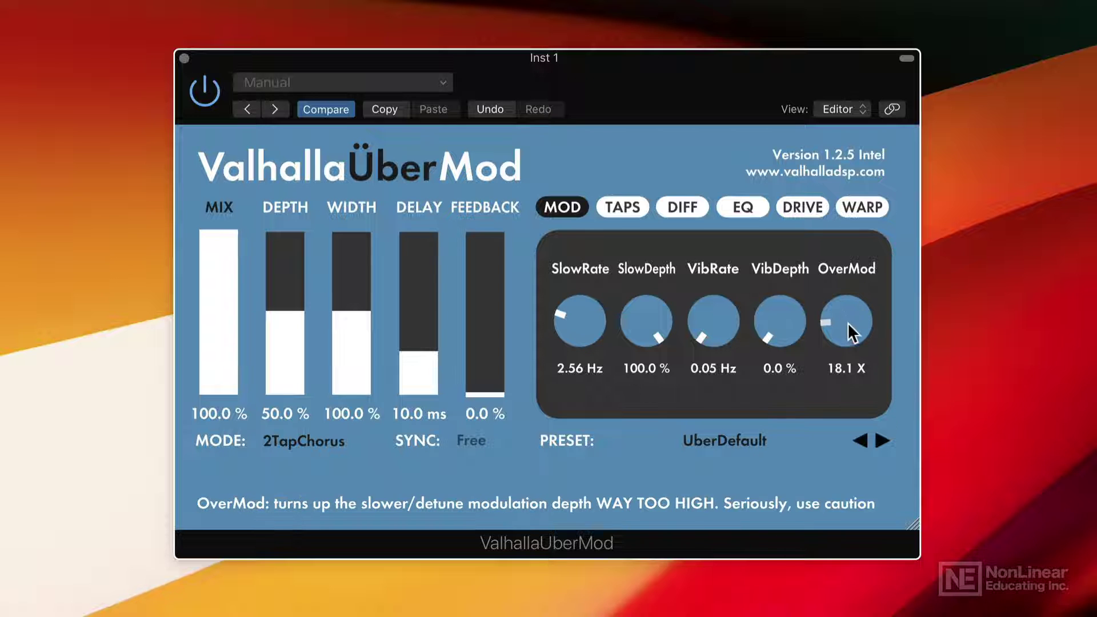
{"action": "left_click_drag", "start_coordinate": [851, 317], "coordinate": [859, 247]}
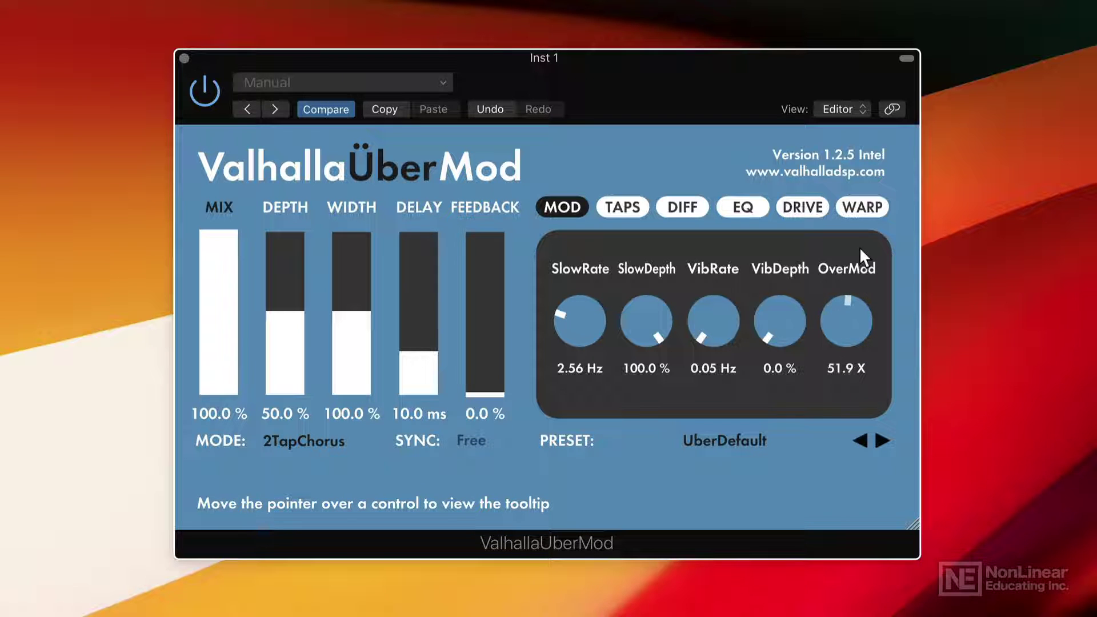
{"action": "left_click_drag", "start_coordinate": [848, 324], "coordinate": [838, 516]}
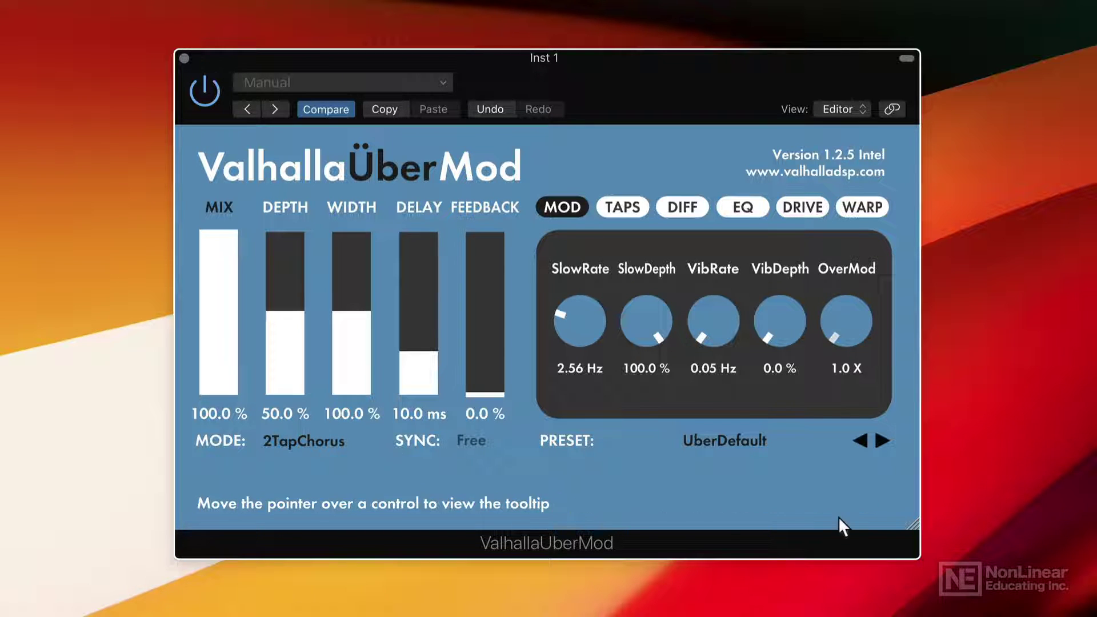
{"action": "left_click_drag", "start_coordinate": [854, 331], "coordinate": [859, 264]}
{"action": "left_click_drag", "start_coordinate": [848, 328], "coordinate": [855, 280]}
{"action": "left_click_drag", "start_coordinate": [855, 320], "coordinate": [856, 584]}
- Reduce the slow modulation to a SlowRate of about 1.14 Hz and a SlowDepth of about 46.6%
{"action": "mouse_move", "coordinate": [845, 331]}
{"action": "mouse_move", "coordinate": [577, 320]}
{"action": "left_mouse_down"}
{"action": "mouse_move", "coordinate": [538, 296]}
{"action": "mouse_move", "coordinate": [575, 335]}
{"action": "left_mouse_up"}
{"action": "left_click_drag", "start_coordinate": [632, 290], "coordinate": [645, 426]}
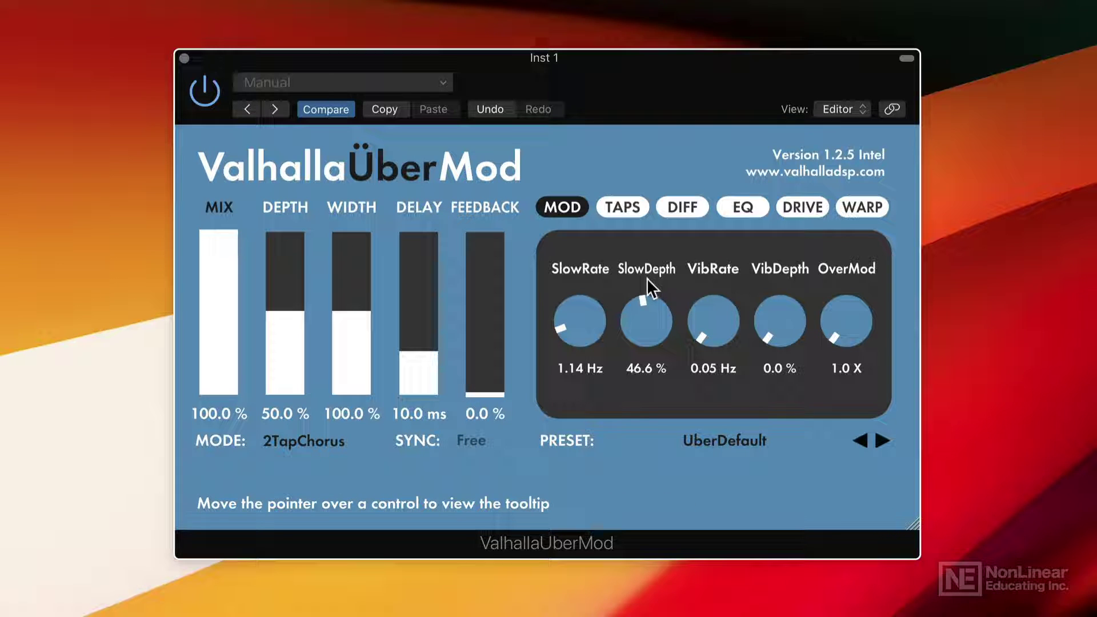
- Show the delay tap controls and change the chorus mode to 16Tap
{"action": "left_click", "coordinate": [626, 208]}
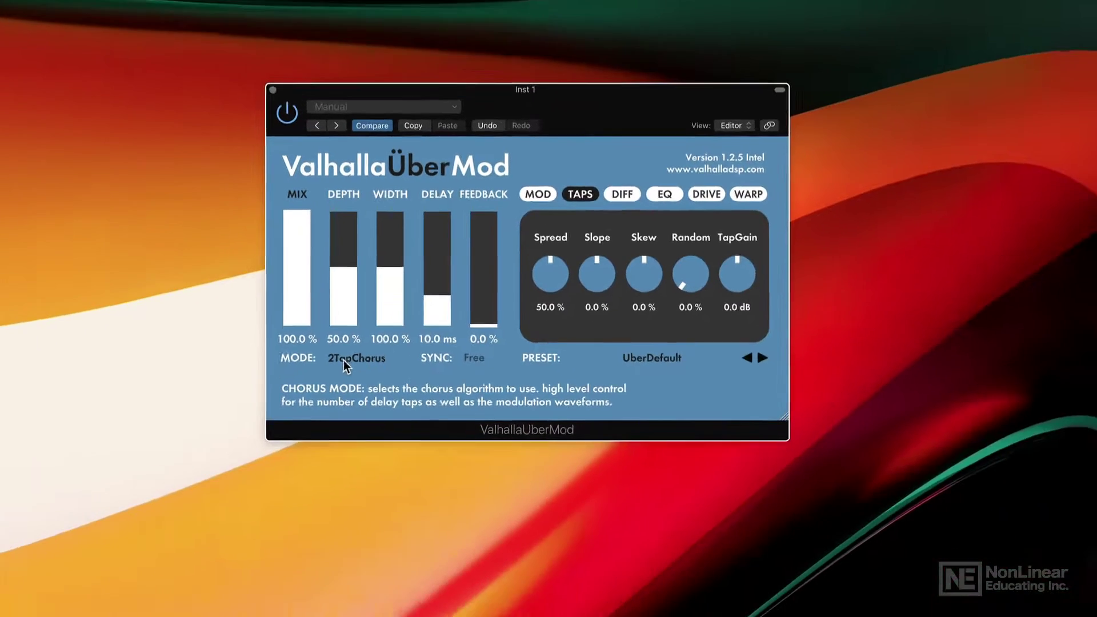
{"action": "left_click", "coordinate": [291, 441]}
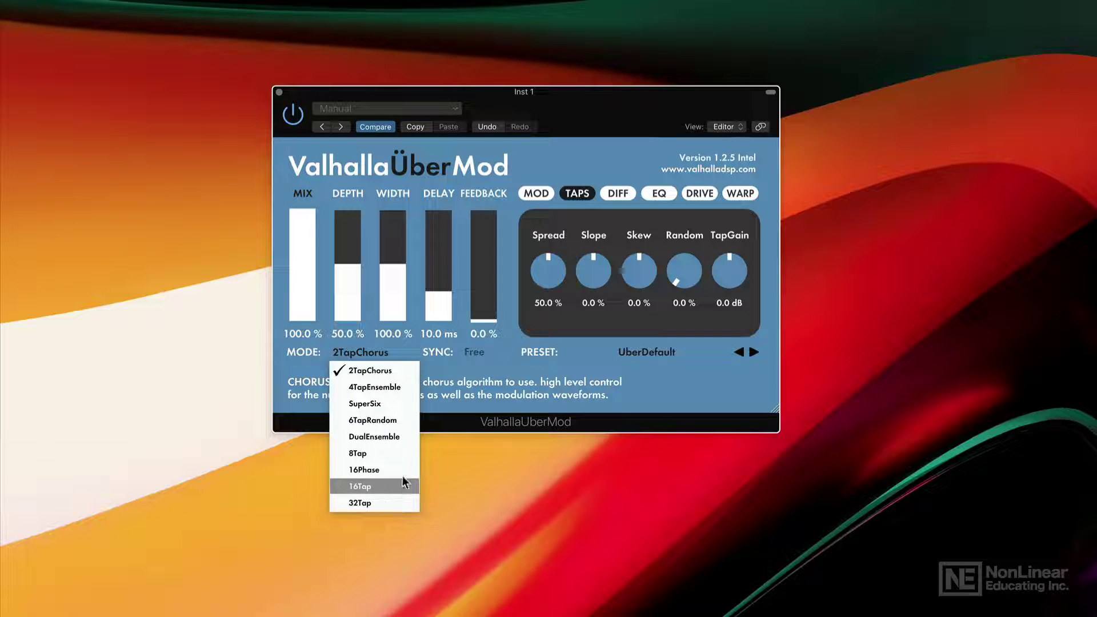
{"action": "left_click", "coordinate": [500, 364]}
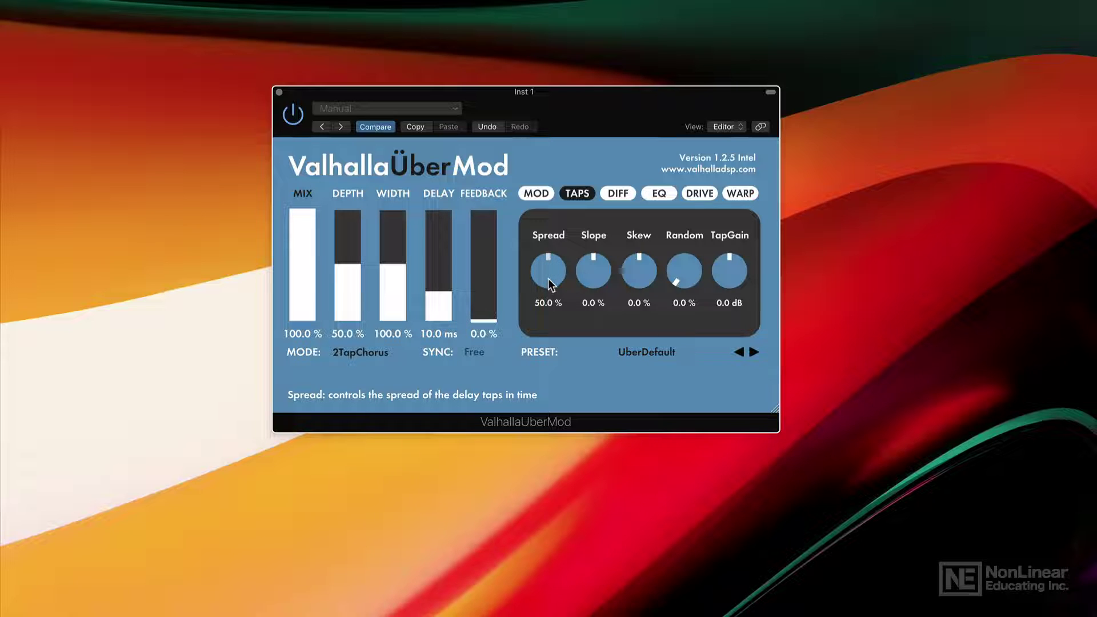
{"action": "left_click", "coordinate": [364, 353]}
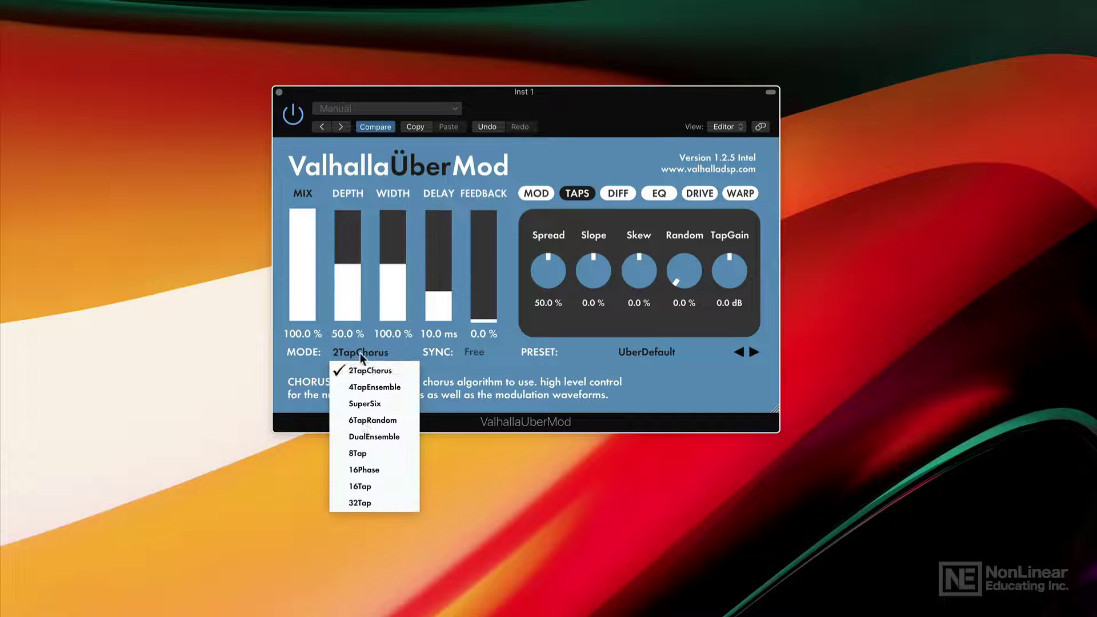
{"action": "left_click", "coordinate": [382, 485]}
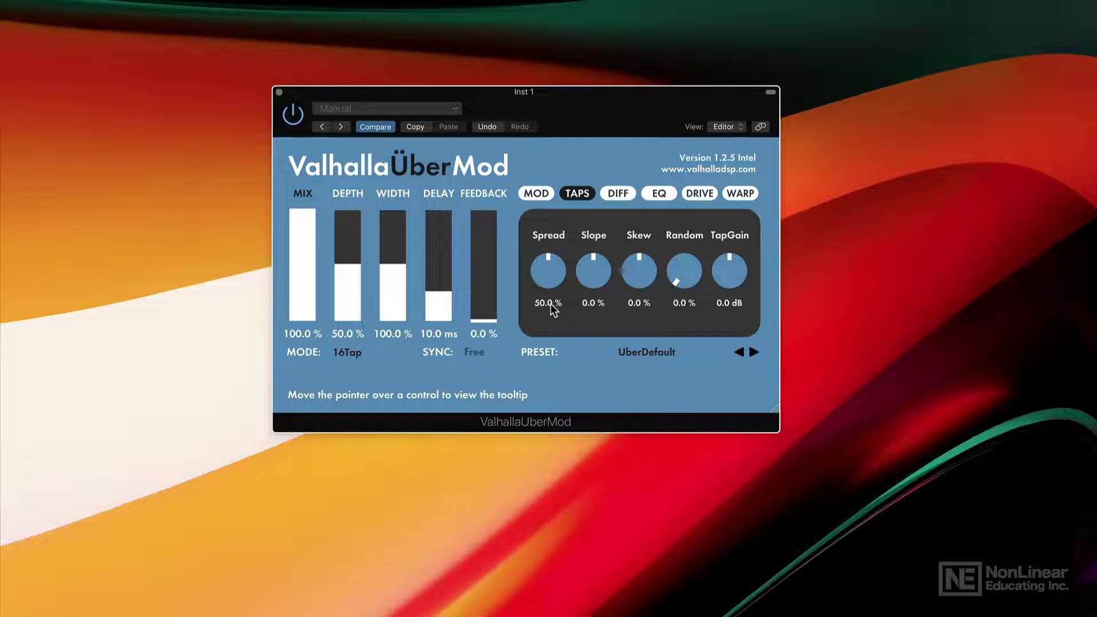
- Lower the tap Spread to 0% and Mix to about 48.2%, and sync the delay time to 1/8
{"action": "left_click_drag", "start_coordinate": [551, 275], "coordinate": [552, 360]}
{"action": "left_click_drag", "start_coordinate": [304, 216], "coordinate": [304, 282]}
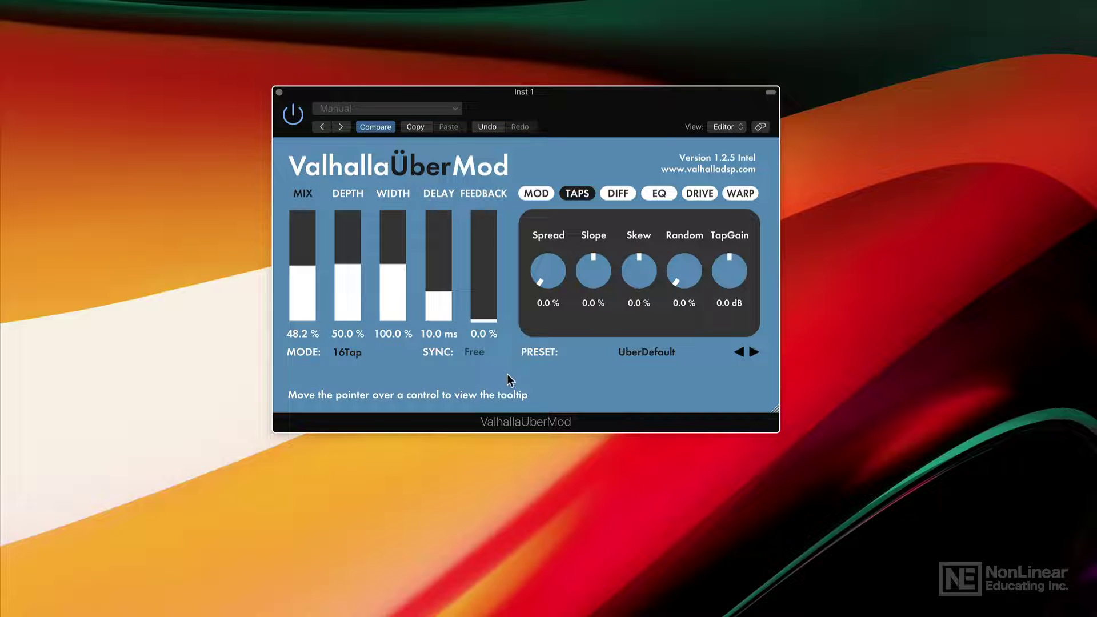
{"action": "left_click", "coordinate": [467, 353]}
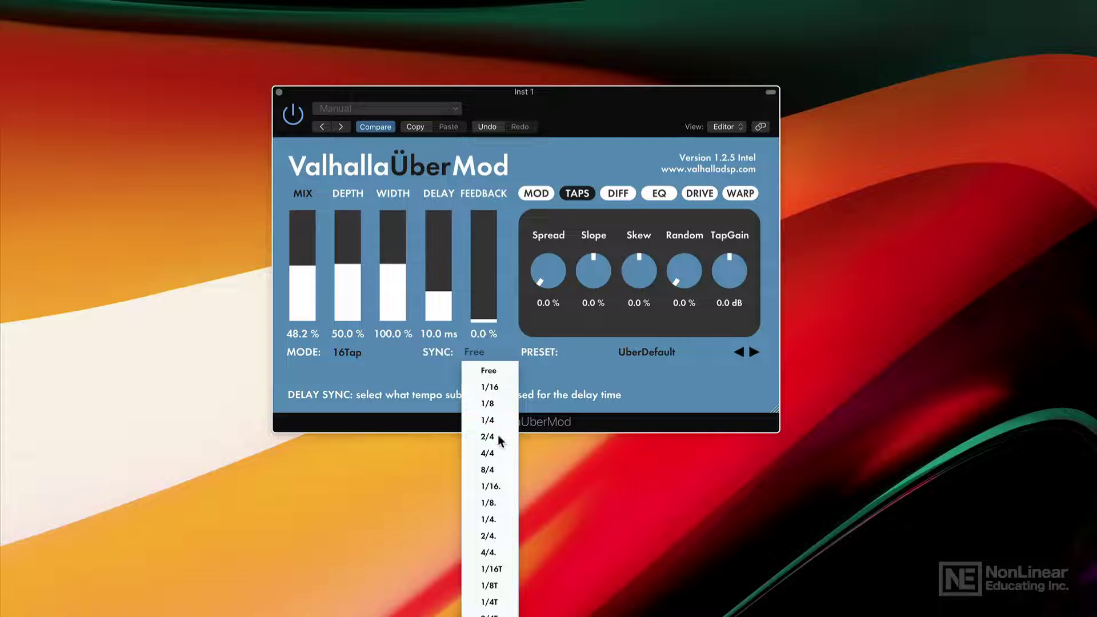
{"action": "left_click", "coordinate": [492, 404]}
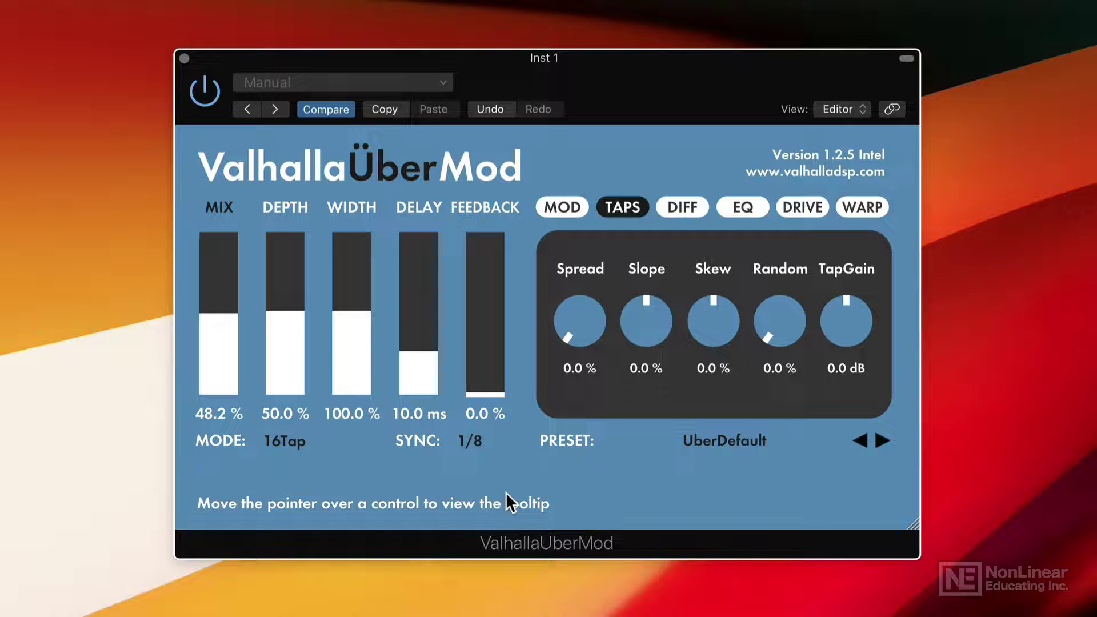
- Set the tap Spread to 50%, raise it to 100%, and increase Random to about 54.8%
{"action": "left_click", "coordinate": [573, 368]}
{"action": "type", "text": "50"}
{"action": "key", "text": "Return"}
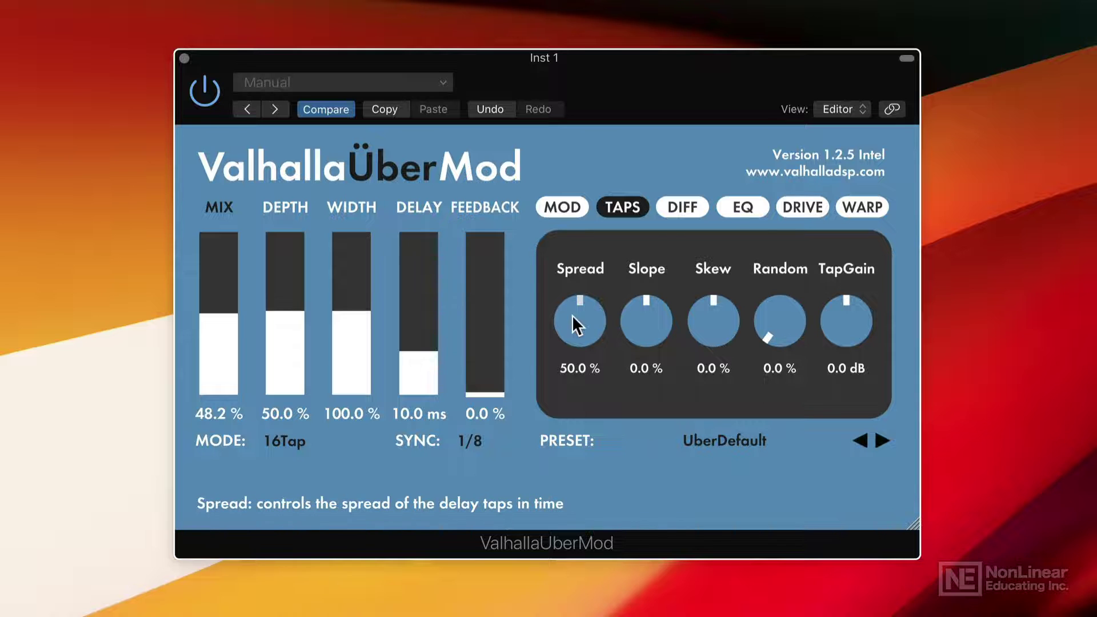
{"action": "left_click_drag", "start_coordinate": [572, 315], "coordinate": [584, 198]}
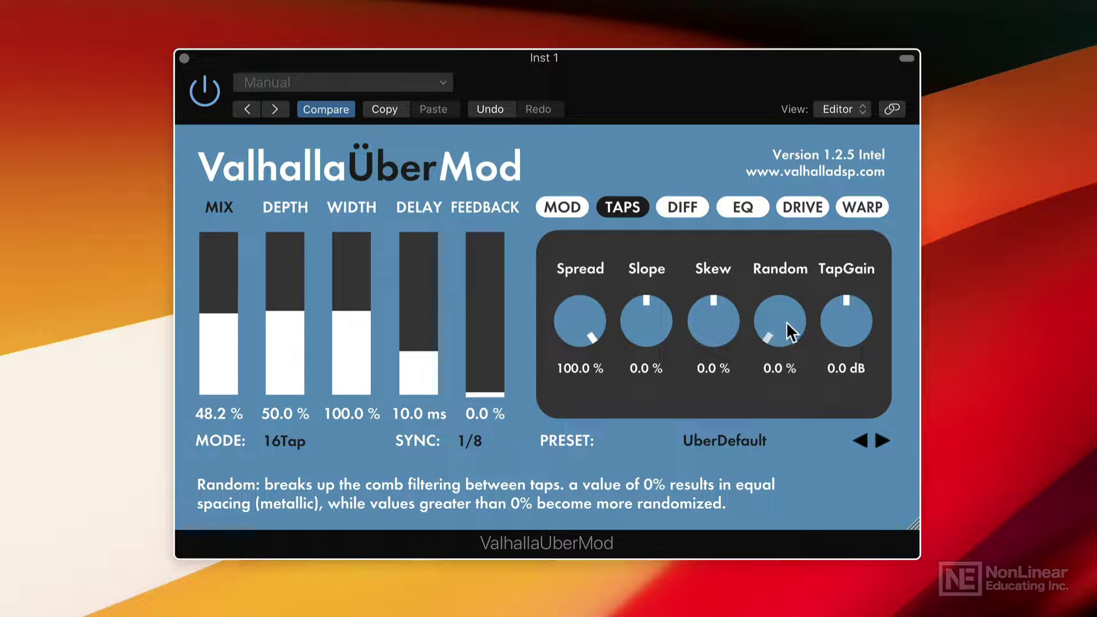
{"action": "left_click_drag", "start_coordinate": [788, 337], "coordinate": [786, 219]}
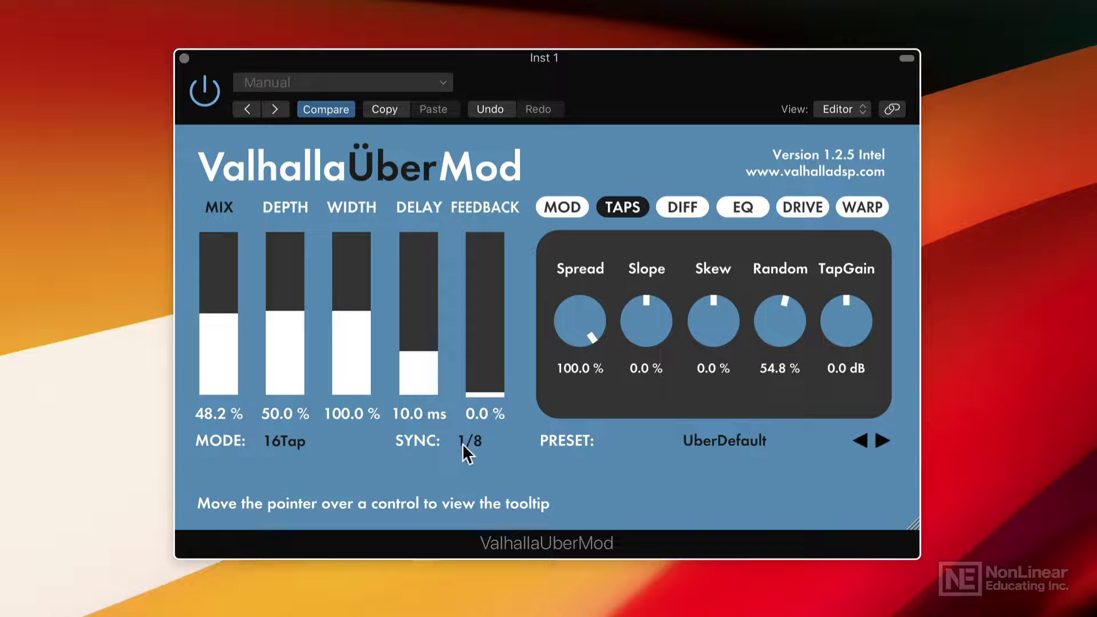
- Change the delay sync to 1/4, with Random at about 57.1% and Width at about 139.5%
{"action": "left_click", "coordinate": [467, 441]}
{"action": "left_click", "coordinate": [489, 541]}
{"action": "left_click_drag", "start_coordinate": [783, 347], "coordinate": [781, 333]}
{"action": "left_click_drag", "start_coordinate": [360, 306], "coordinate": [358, 279]}
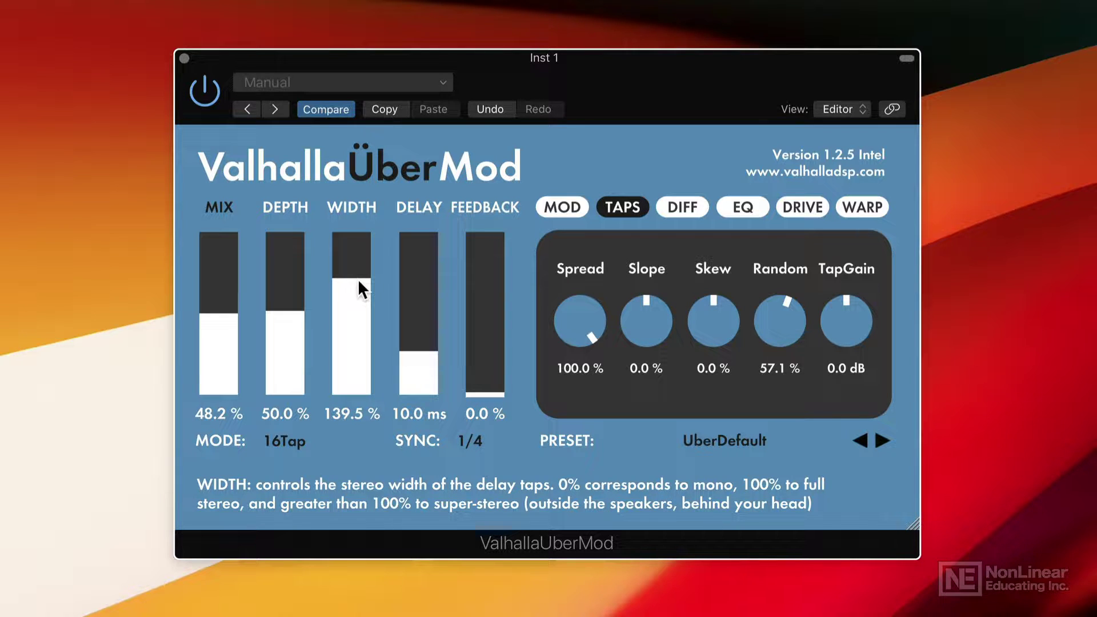
- Raise the tap Random amount further and bring it down to 0%
{"action": "left_click_drag", "start_coordinate": [780, 297], "coordinate": [775, 252]}
{"action": "left_click_drag", "start_coordinate": [779, 314], "coordinate": [753, 503]}
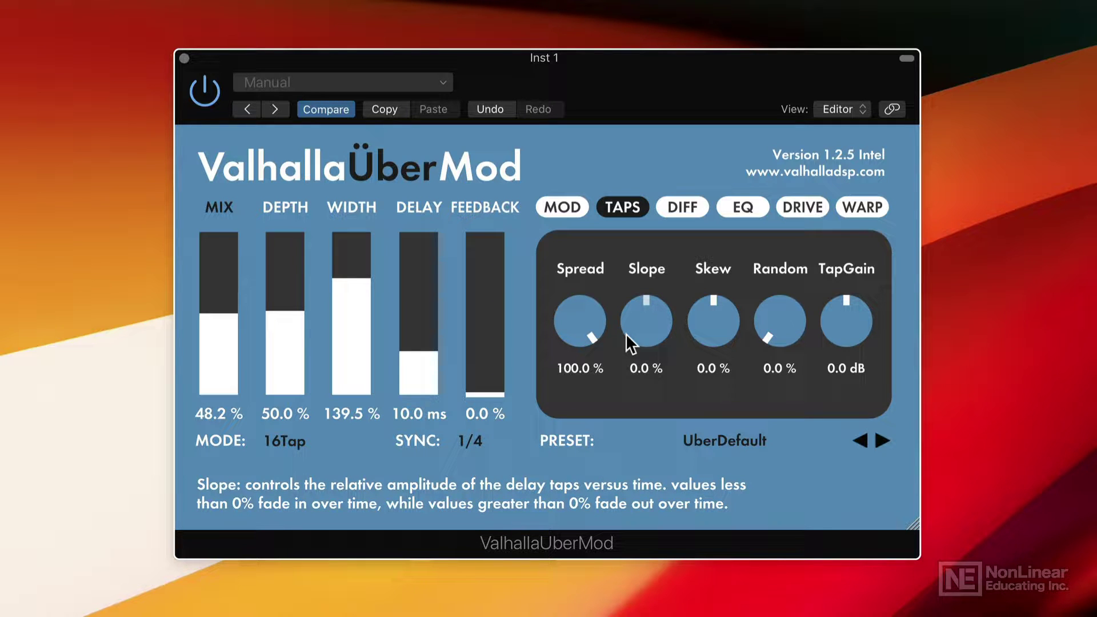
- Try the tap Slope at -100%, settle it at about 33.9%, and set Skew to -100%
{"action": "left_click_drag", "start_coordinate": [643, 311], "coordinate": [654, 498]}
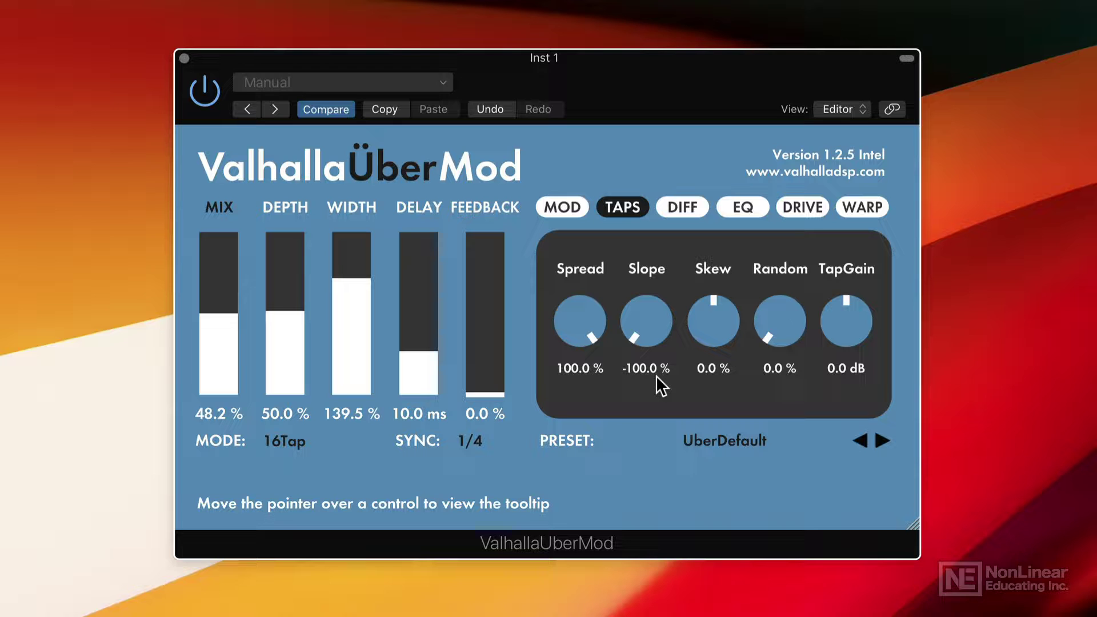
{"action": "left_click_drag", "start_coordinate": [654, 330], "coordinate": [646, 135]}
{"action": "left_click_drag", "start_coordinate": [618, 344], "coordinate": [642, 389]}
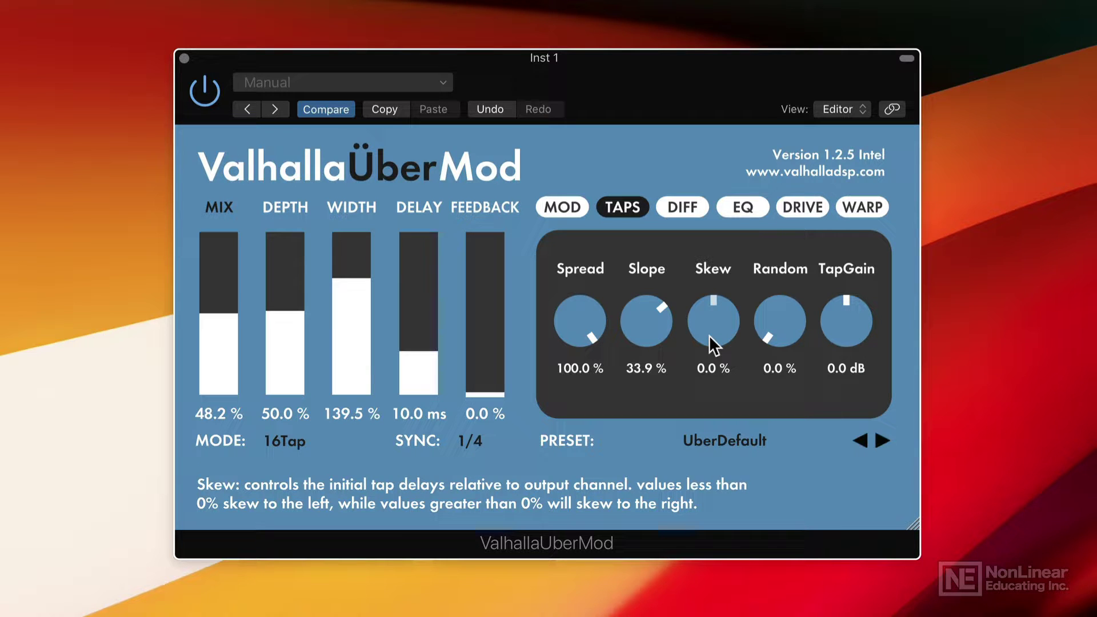
{"action": "left_click_drag", "start_coordinate": [718, 319], "coordinate": [699, 478]}
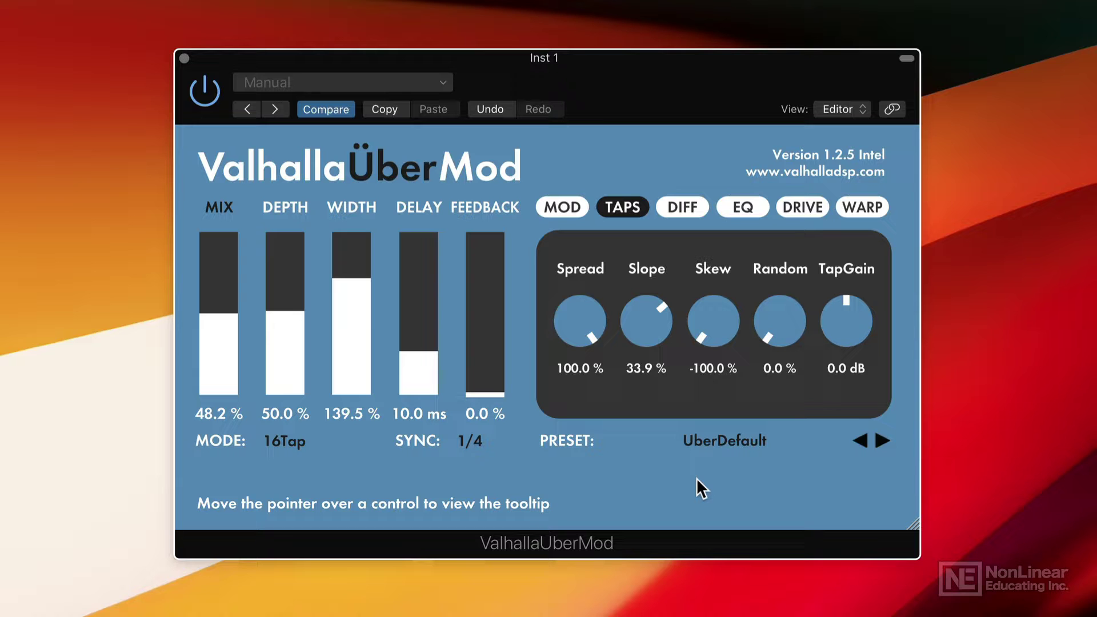
- Change the InputPan option in the Warp section and return to the tap controls
{"action": "left_click", "coordinate": [866, 207]}
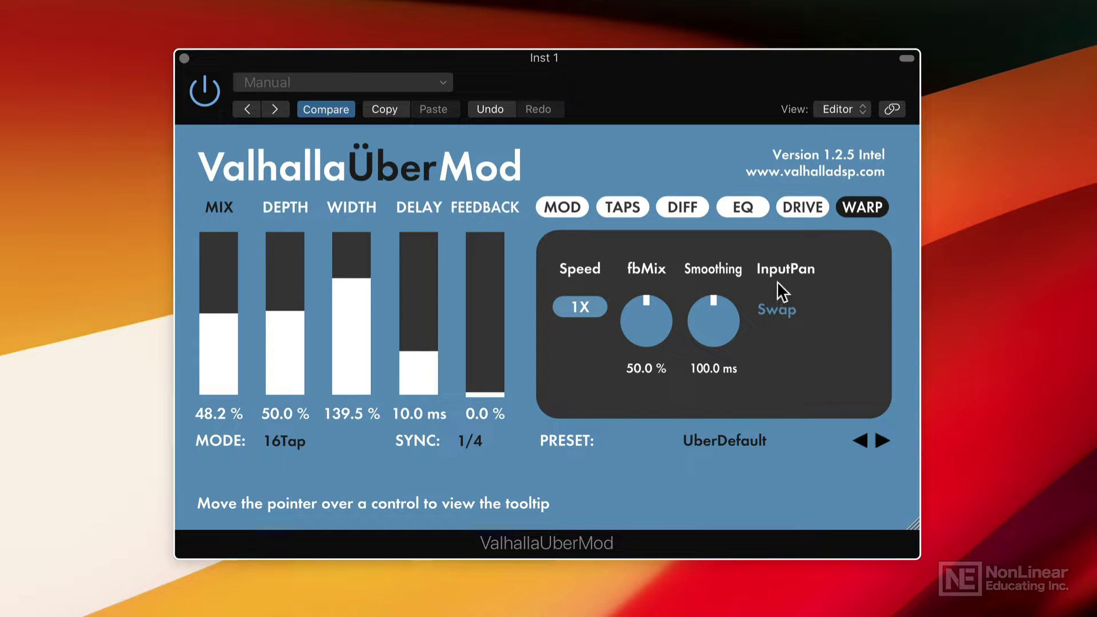
{"action": "left_click", "coordinate": [779, 310]}
{"action": "left_click", "coordinate": [785, 330]}
{"action": "left_click", "coordinate": [627, 206]}
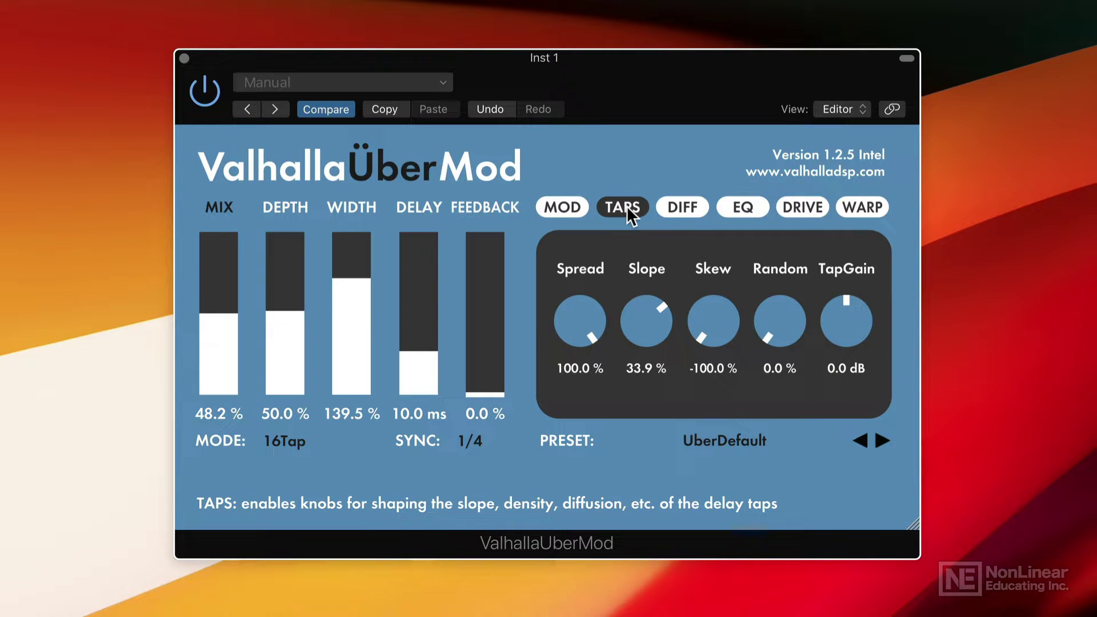
- Raise the tap Random to about 98.3%, try the delay sync at 2/4, and settle it at 4/4
{"action": "left_click", "coordinate": [470, 440]}
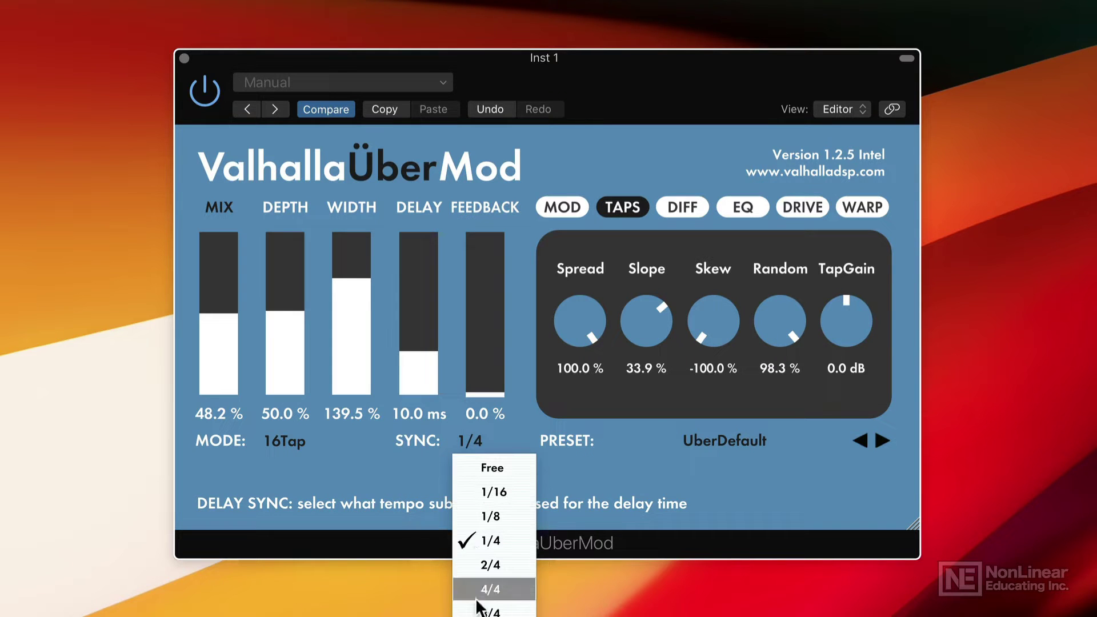
{"action": "left_click", "coordinate": [515, 567]}
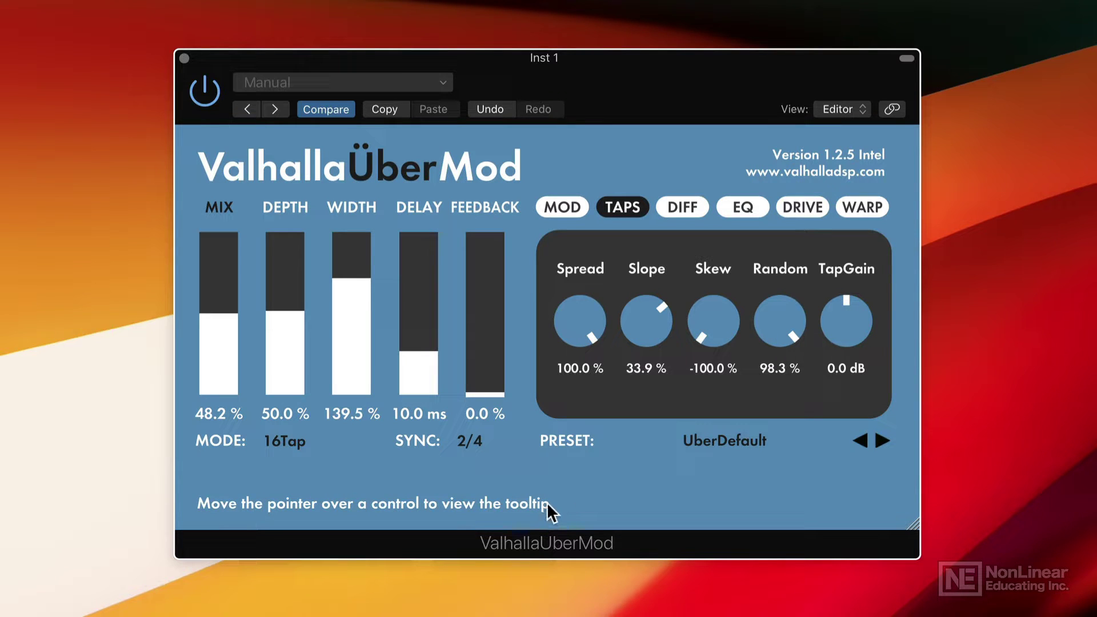
{"action": "left_click", "coordinate": [480, 441]}
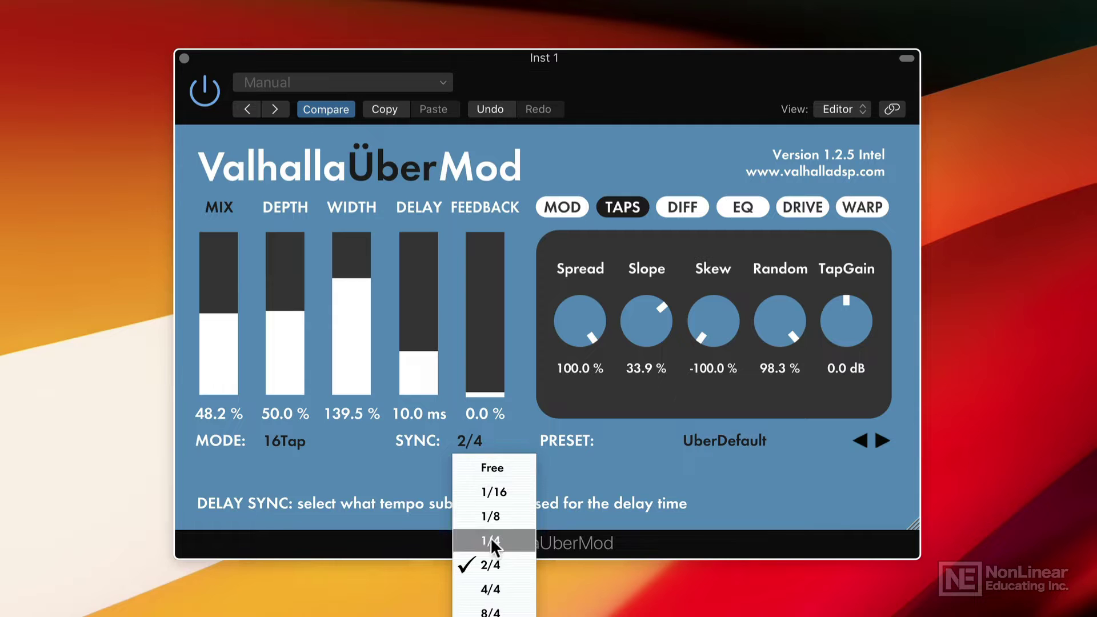
{"action": "left_click", "coordinate": [492, 589]}
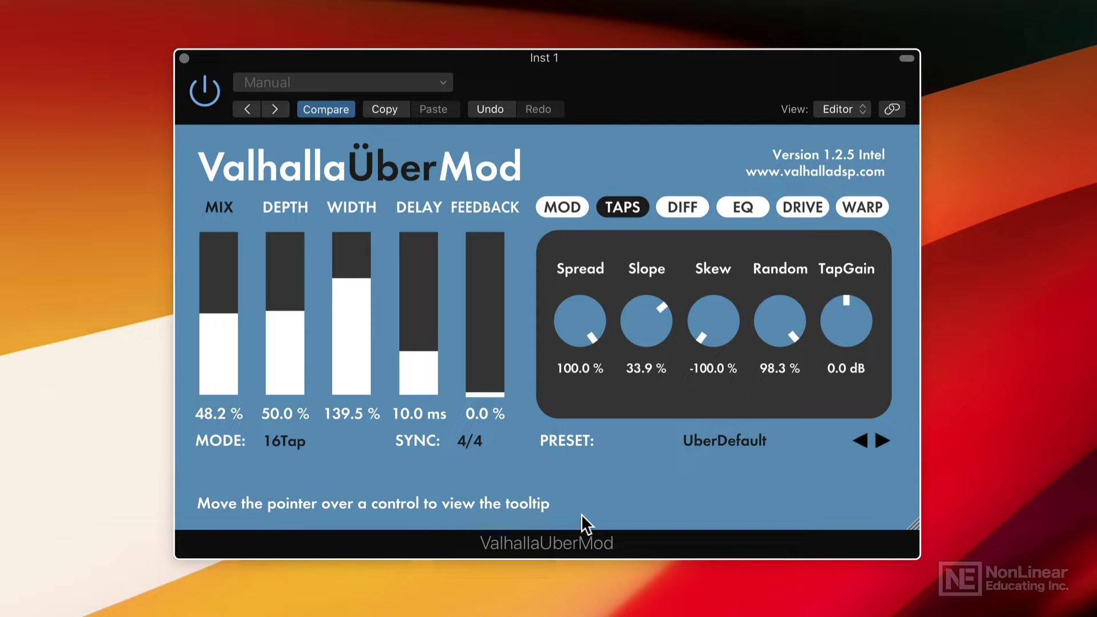
- Reset the tap Skew and Slope to 0% and the Spread to 50%
{"action": "left_click_drag", "start_coordinate": [715, 337], "coordinate": [724, 142]}
{"action": "left_click_drag", "start_coordinate": [724, 300], "coordinate": [733, 280]}
{"action": "scroll", "coordinate": [649, 320], "scroll_direction": "down", "scroll_amount": 4}
{"action": "left_click", "coordinate": [638, 369]}
{"action": "type", "text": "0"}
{"action": "key", "text": "Return"}
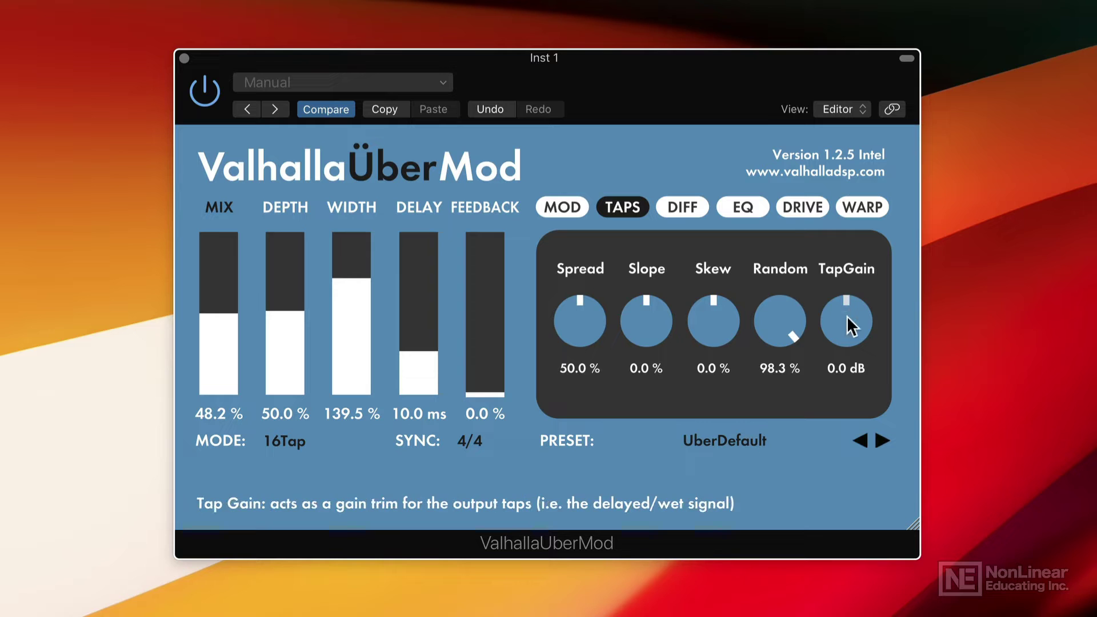
- Try the TapGain at -12 dB and at 12 dB, and reset it to 0 dB
{"action": "left_click_drag", "start_coordinate": [848, 319], "coordinate": [848, 444]}
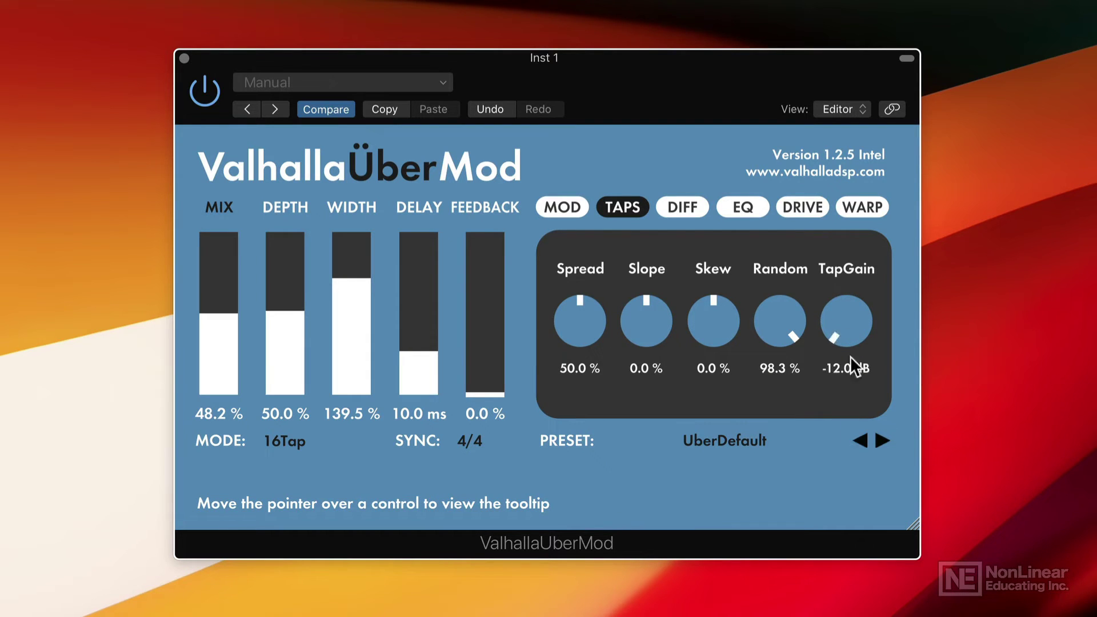
{"action": "left_click_drag", "start_coordinate": [856, 331], "coordinate": [859, 19]}
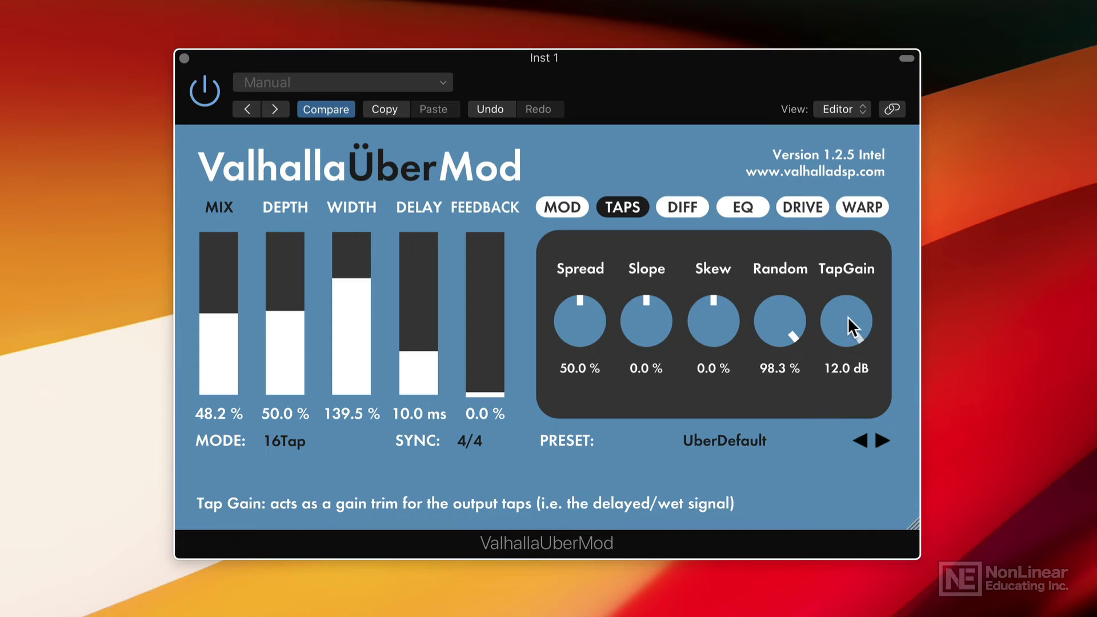
{"action": "left_click", "coordinate": [843, 368]}
{"action": "type", "text": "0"}
{"action": "key", "text": "Return"}
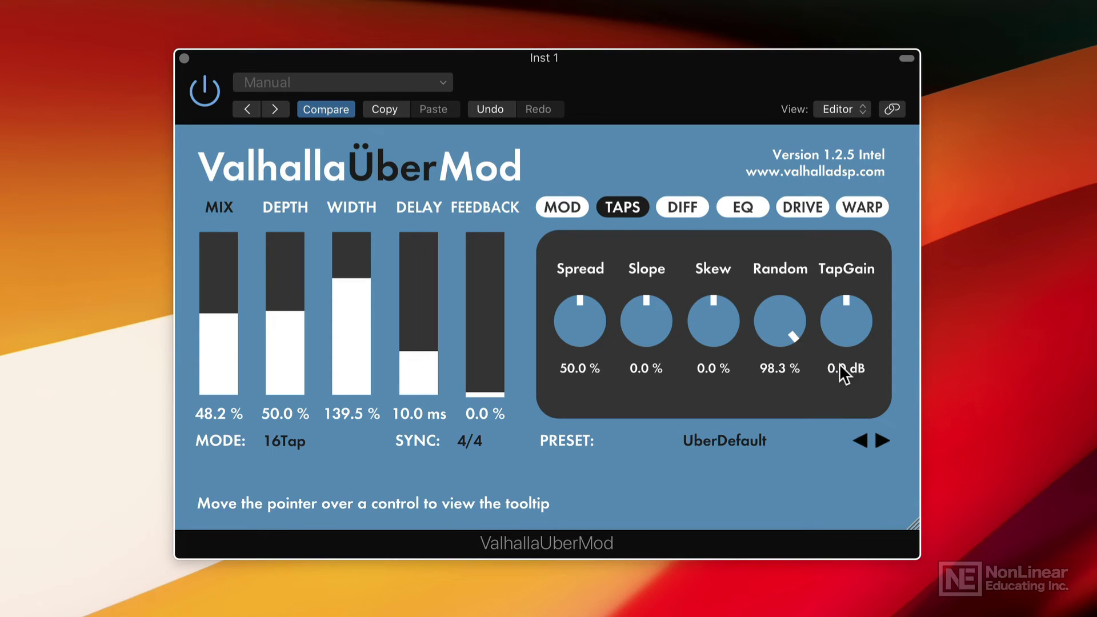
- Show the controls for the diffused delays
{"action": "left_click", "coordinate": [685, 207]}
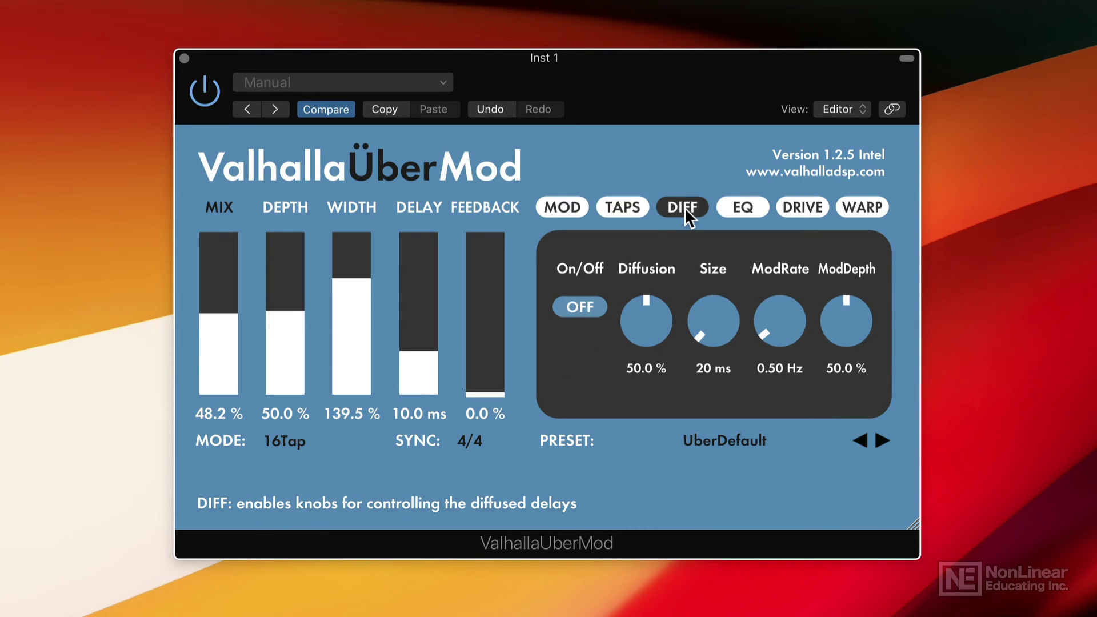